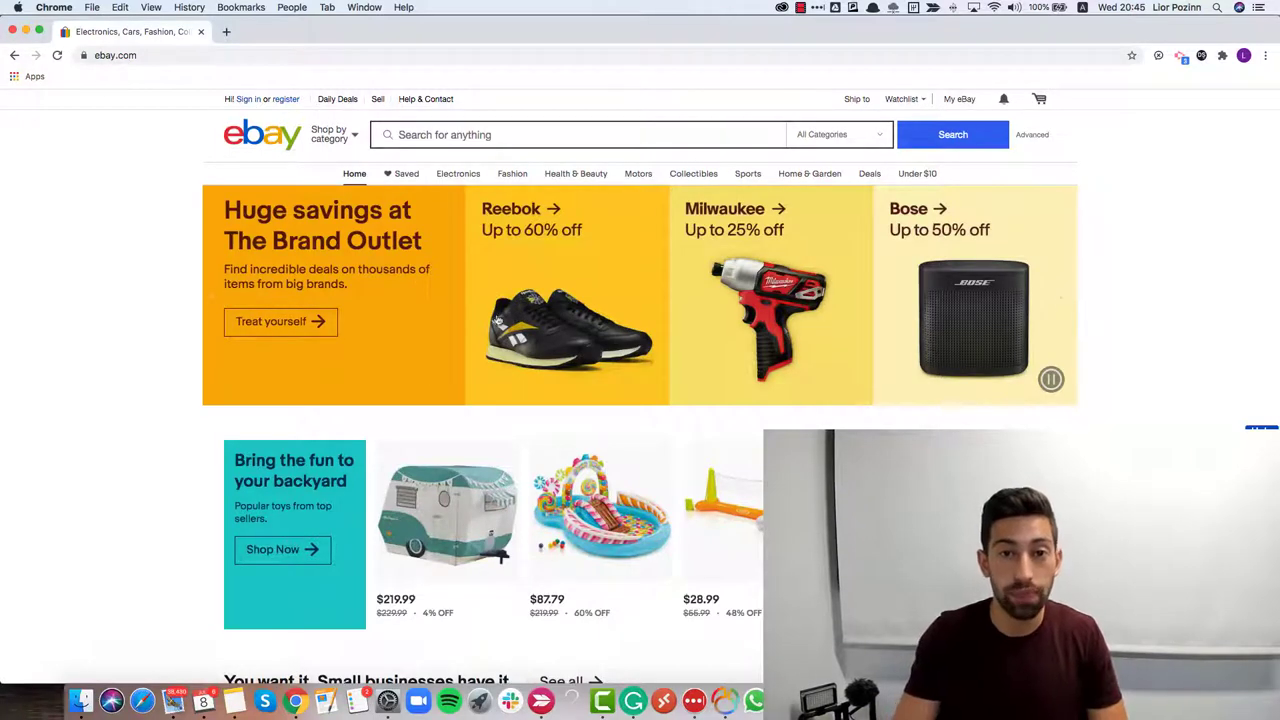
Find the Security center link in the eBay homepage footer and open that page.
scroll(709, 399, "down", 20)
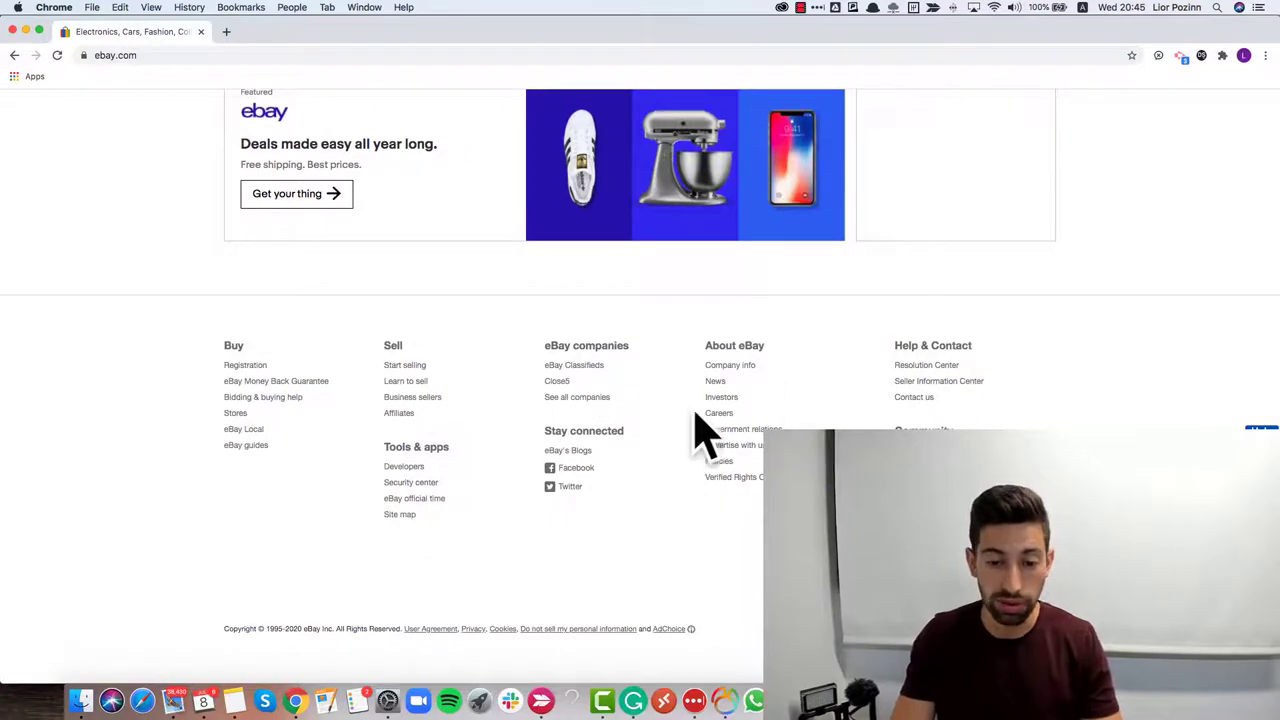
key("super+f")
type("sec")
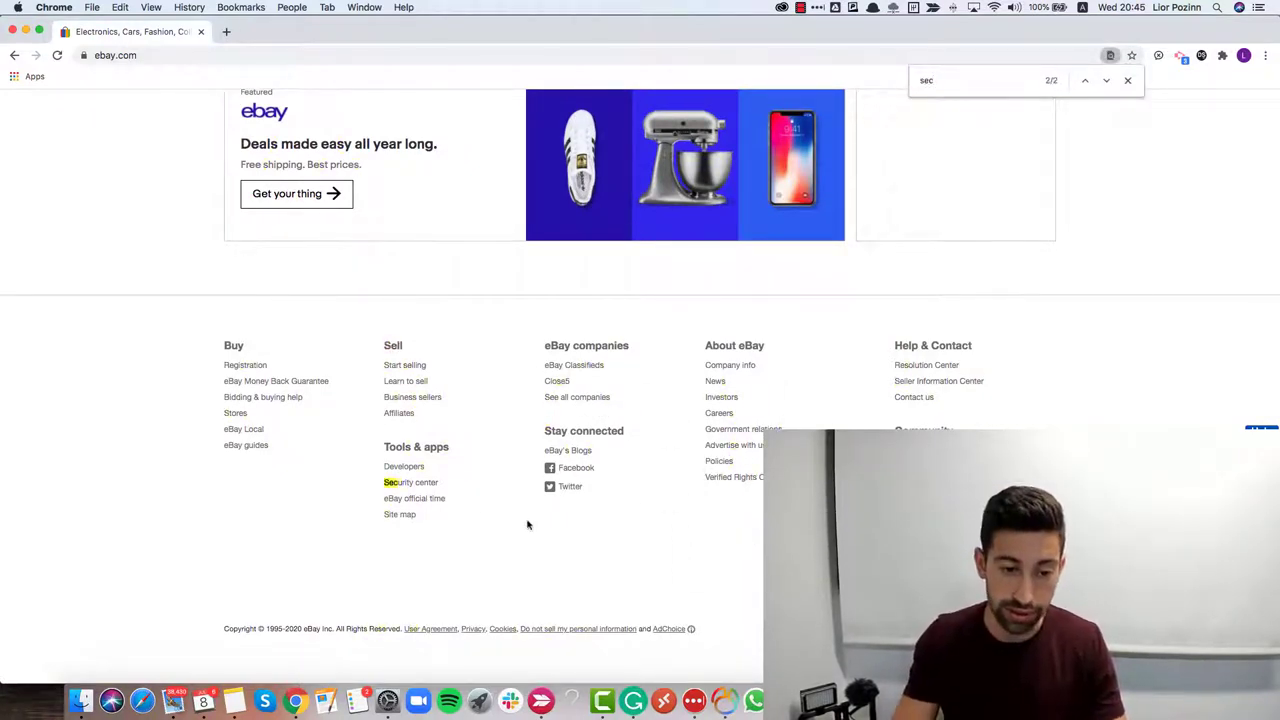
left_click_drag(452, 450, 403, 447)
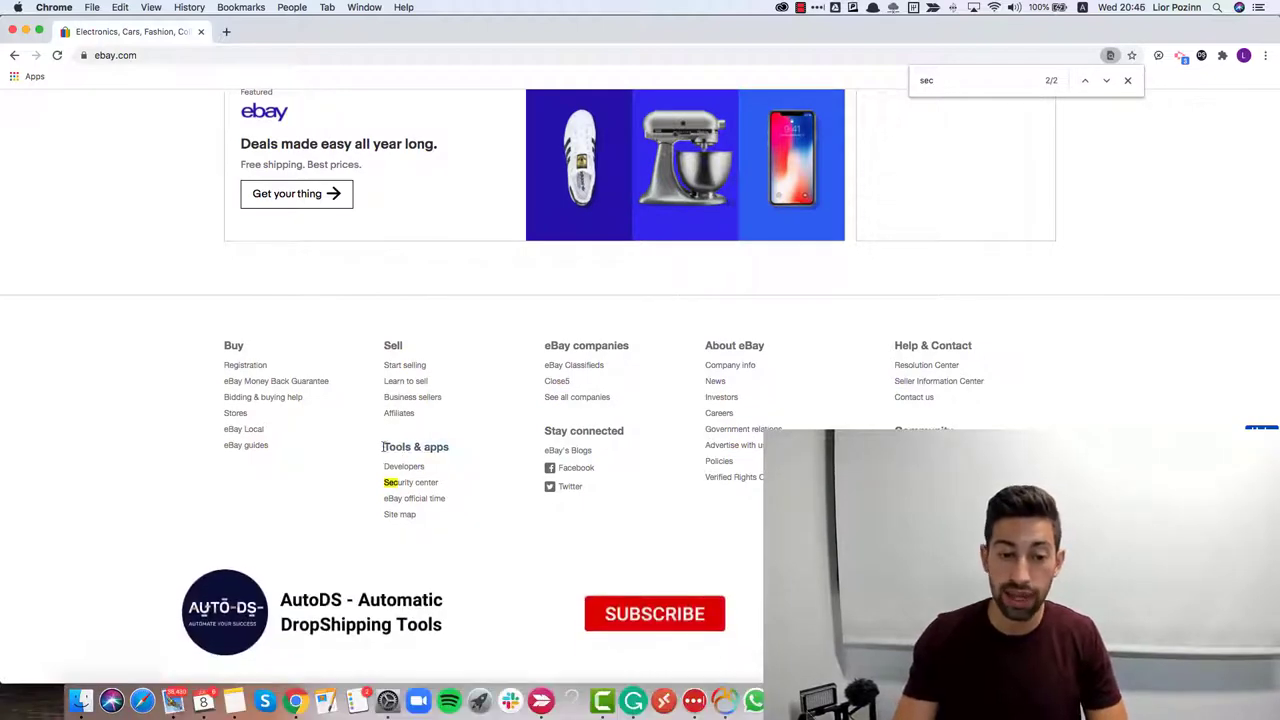
left_click(412, 487)
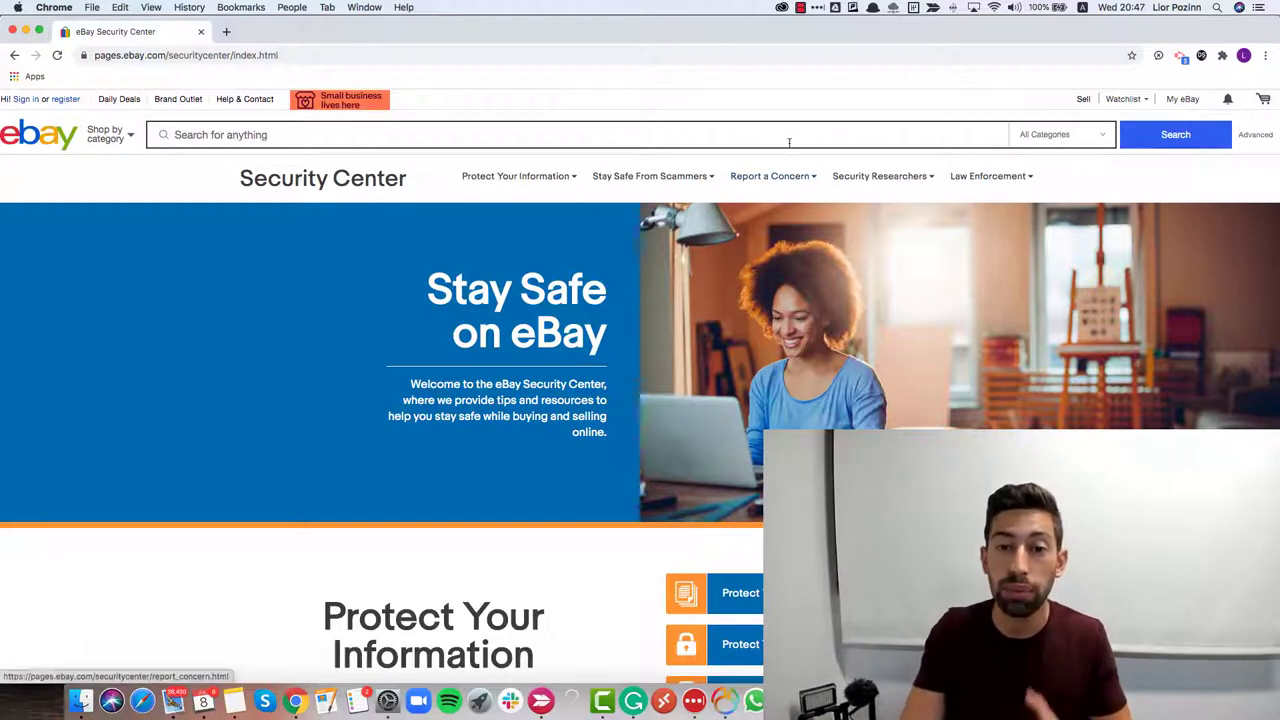
left_click(289, 132)
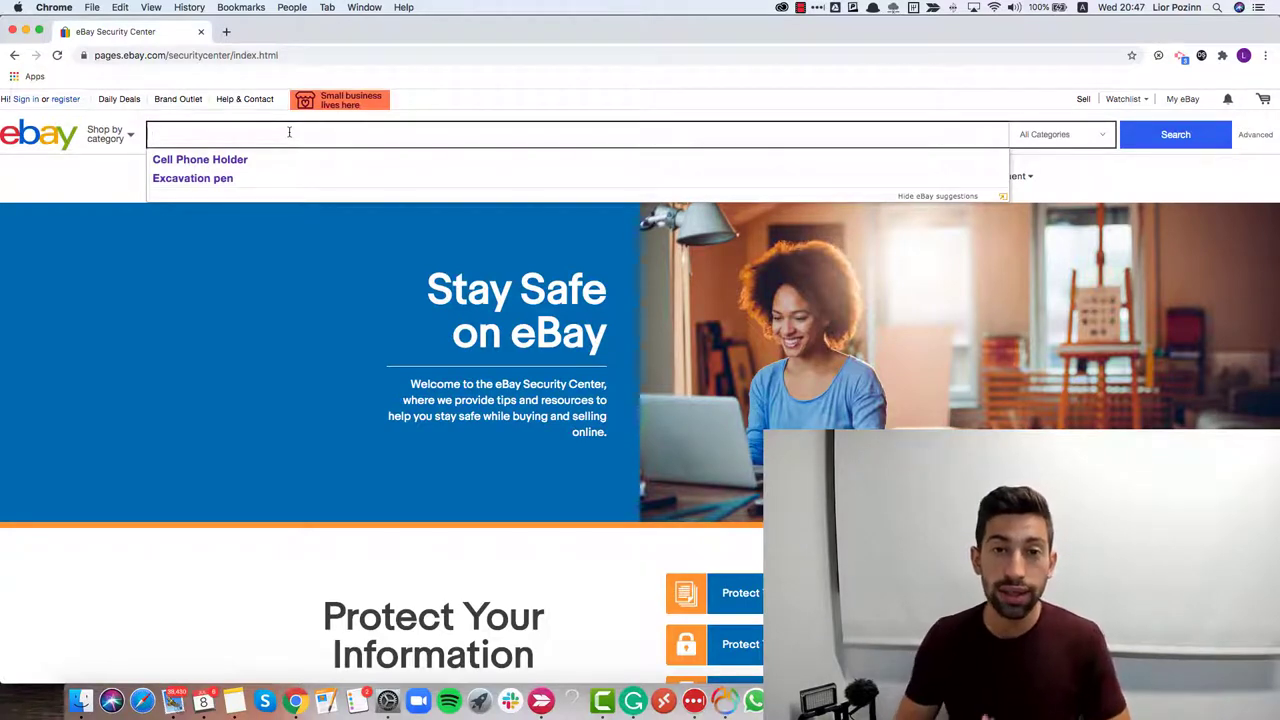
left_click(690, 302)
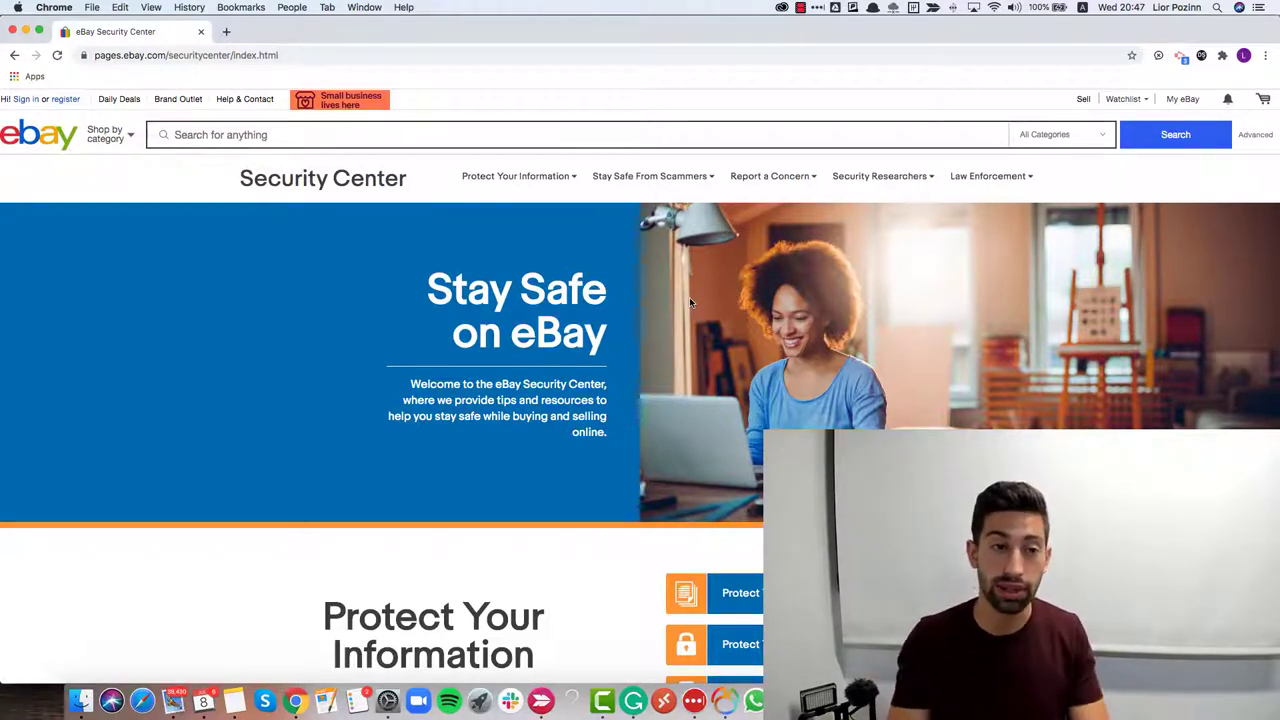
Open amazon.com in a new tab and search for the suggested term "cell phone stand".
key("super+t")
type("amaz")
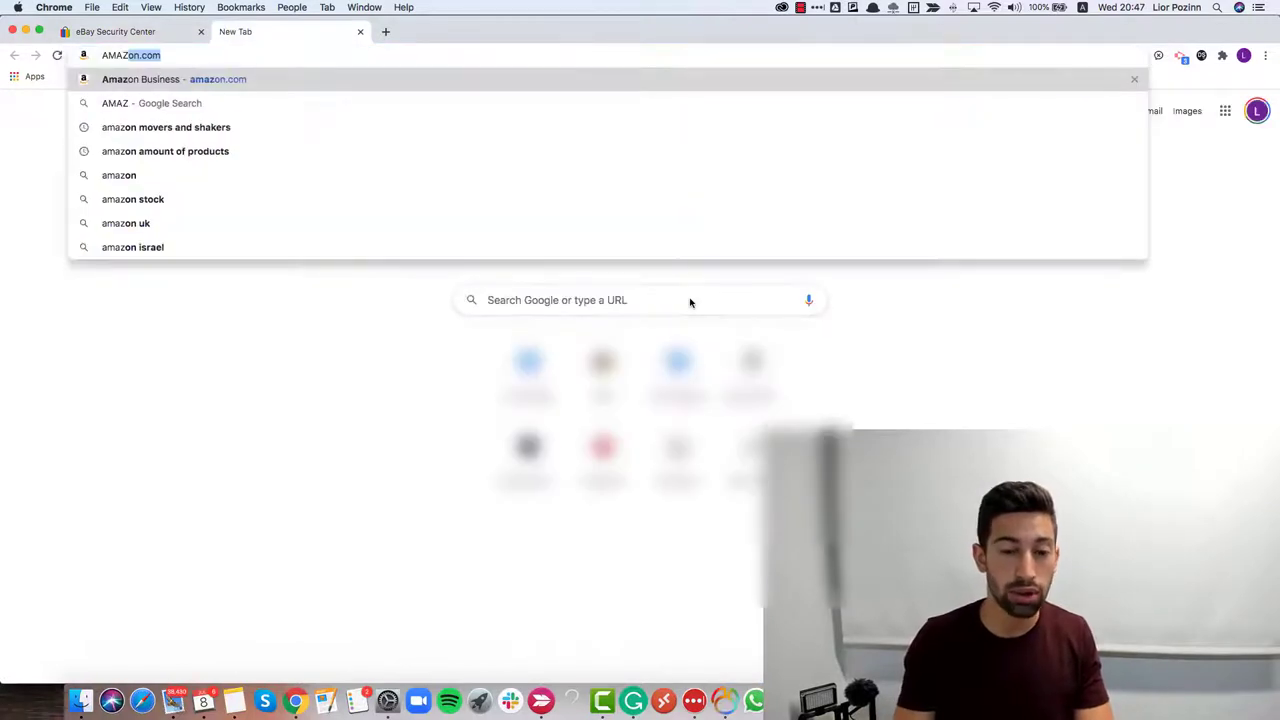
key("Return")
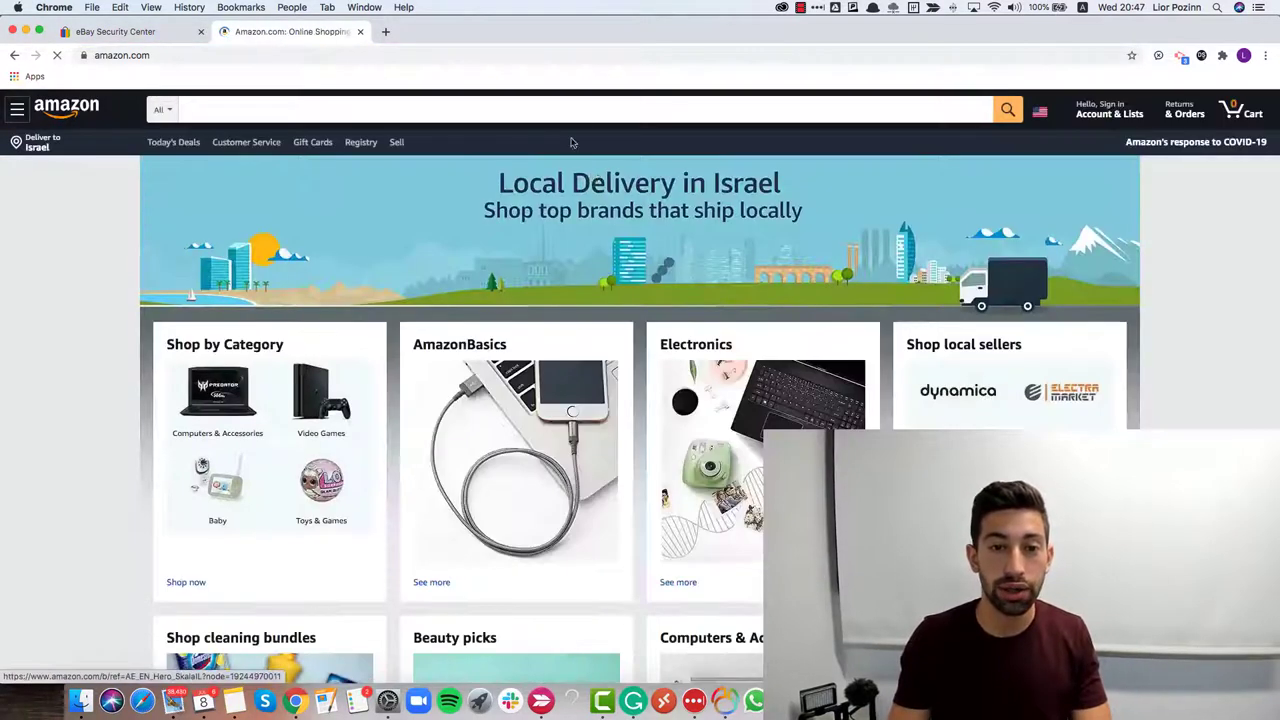
right_click(580, 110)
left_click(546, 120)
type("CELL PH")
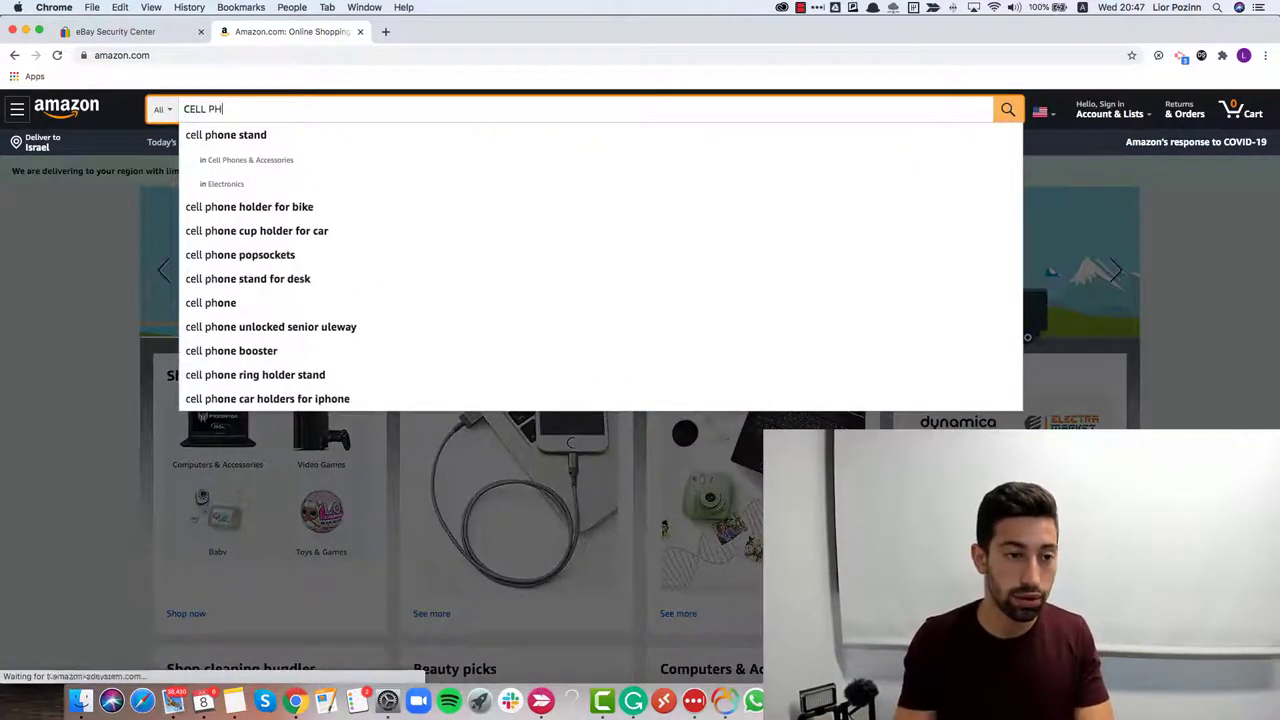
key("Down")
key("Return")
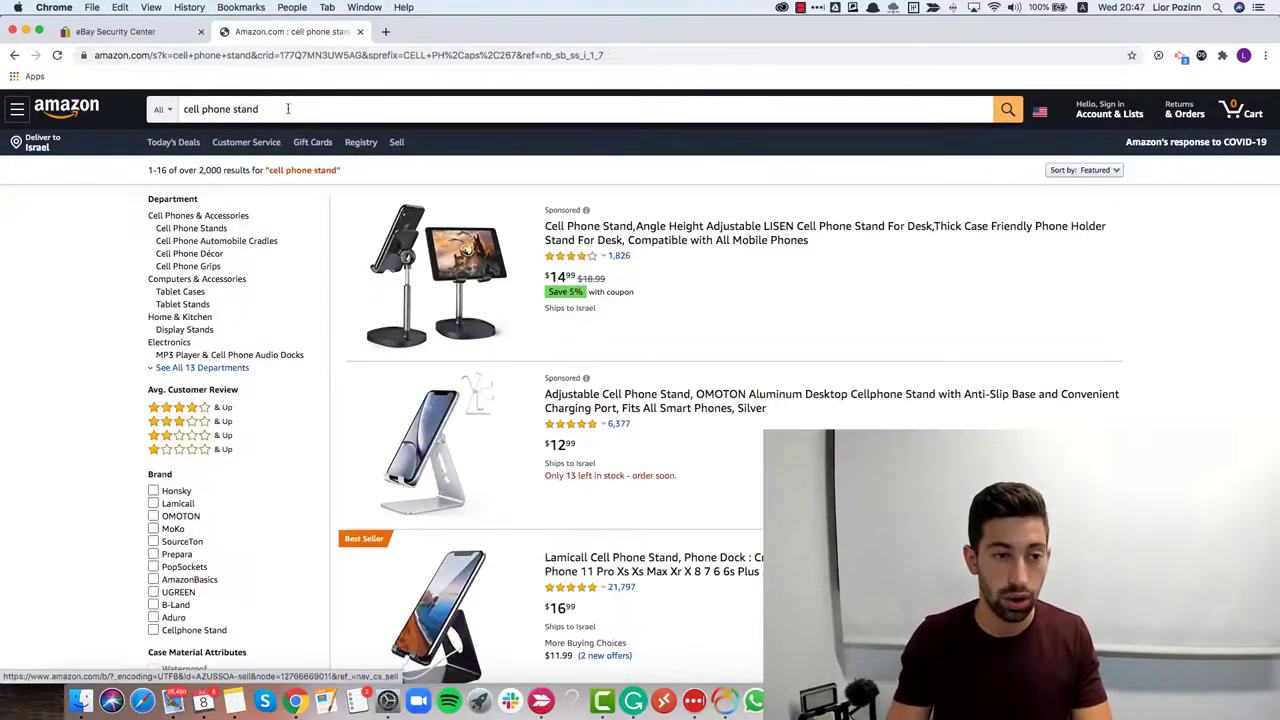
Change the Amazon search to "cell phone holder" and copy that search term.
double_click(282, 109)
type("holder")
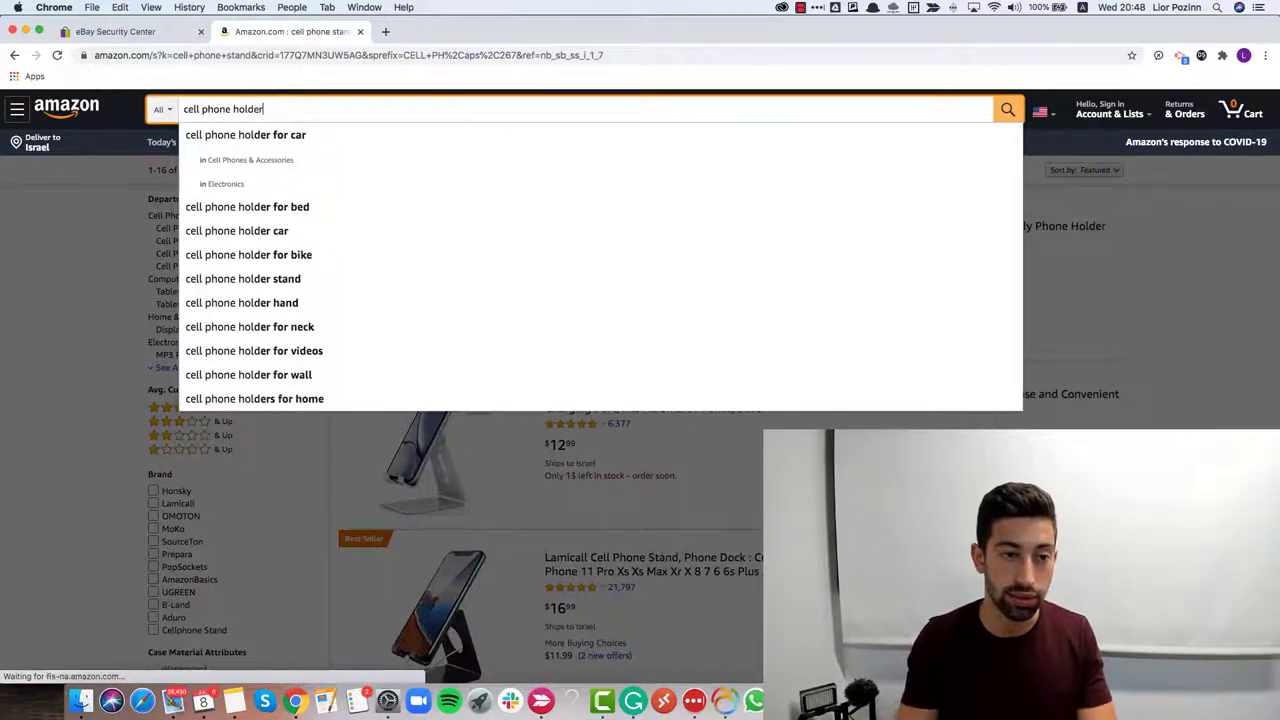
key("Return")
key("super+a")
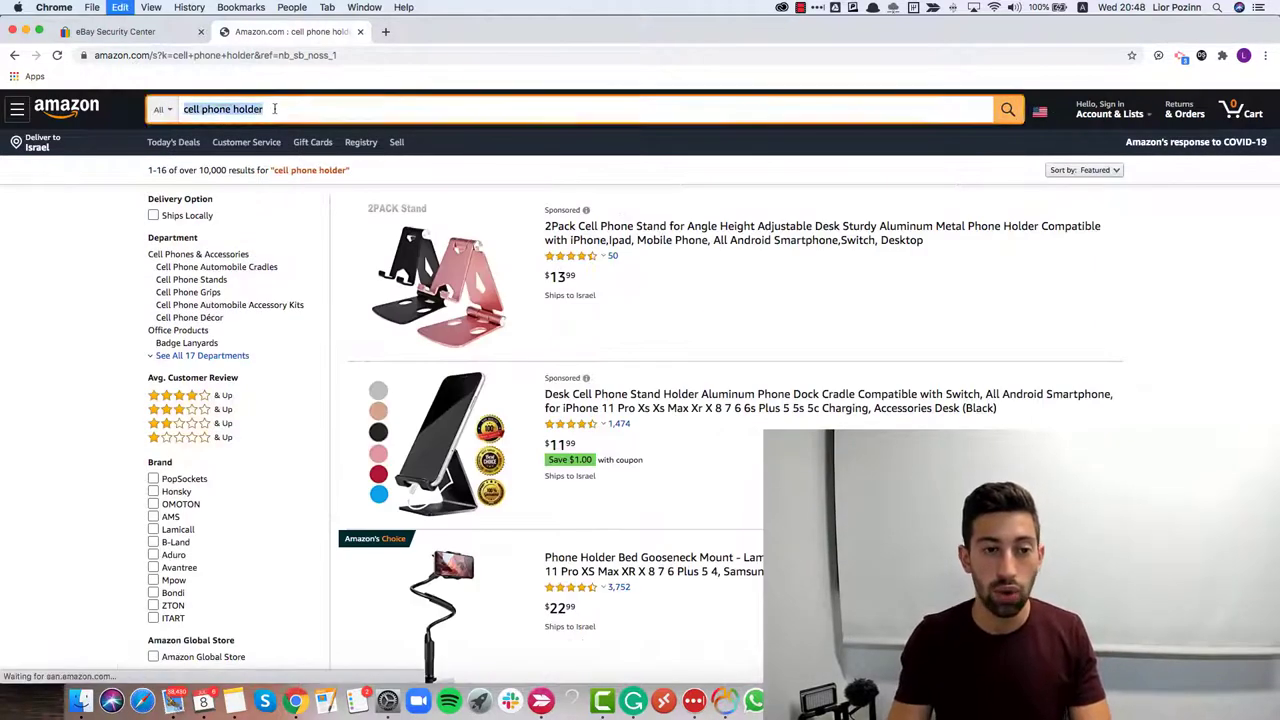
key("super+c")
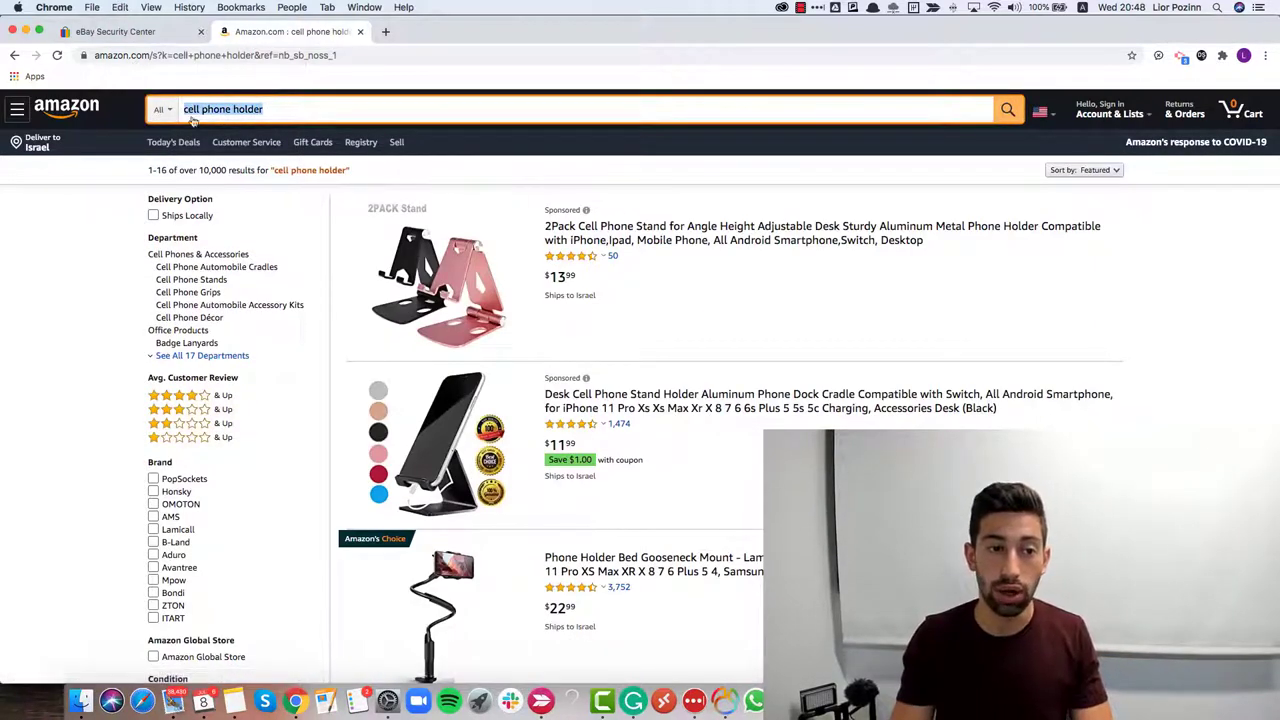
key("super+c")
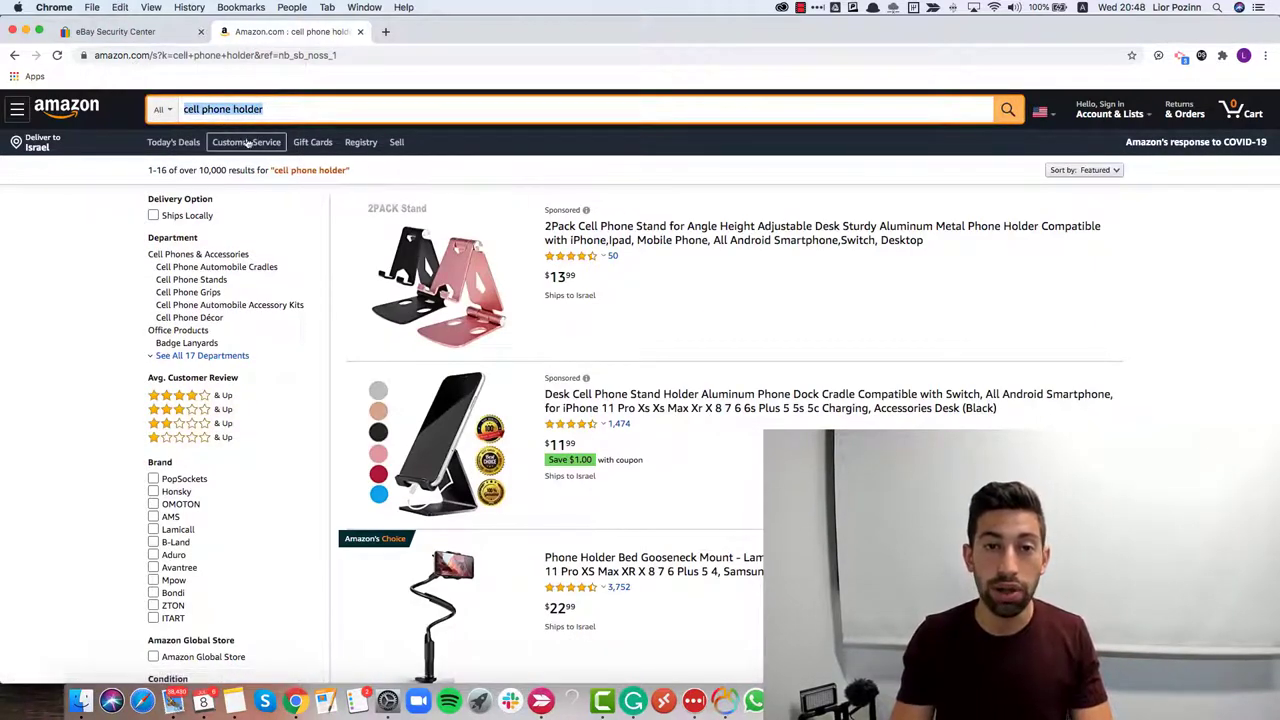
Paste the copied term "cell phone holder" into the eBay Security Center page's search box to display its suggestions.
left_click(150, 32)
left_click(381, 136)
key("super+v")
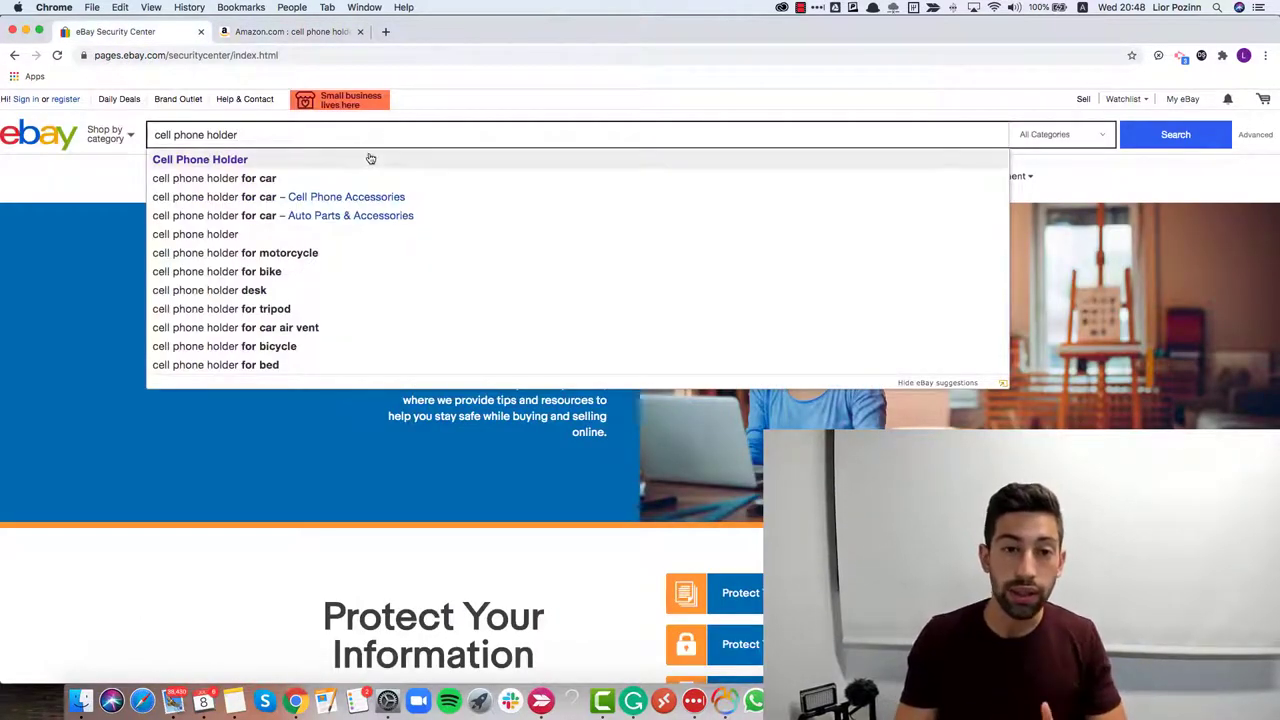
scroll(362, 174, "down", 1)
scroll(362, 174, "up", 1)
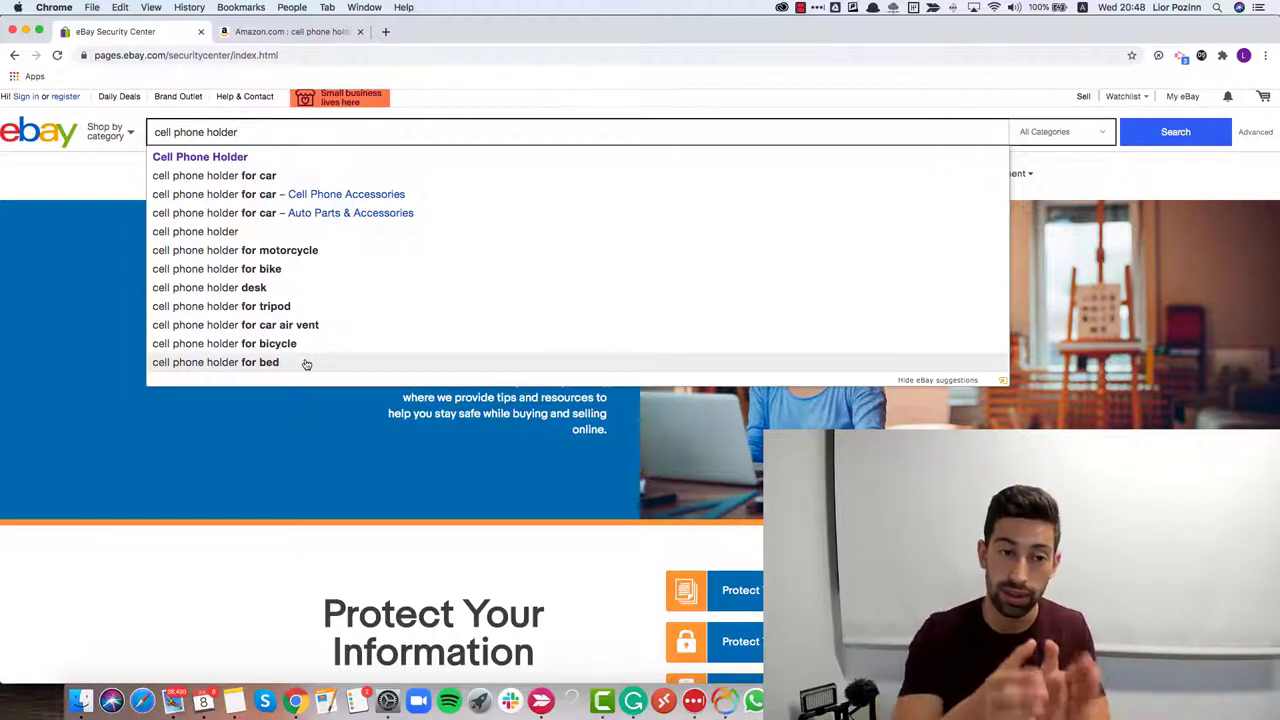
Open ebay.com in a new tab and paste "cell phone holder" into its search box.
key("super+t")
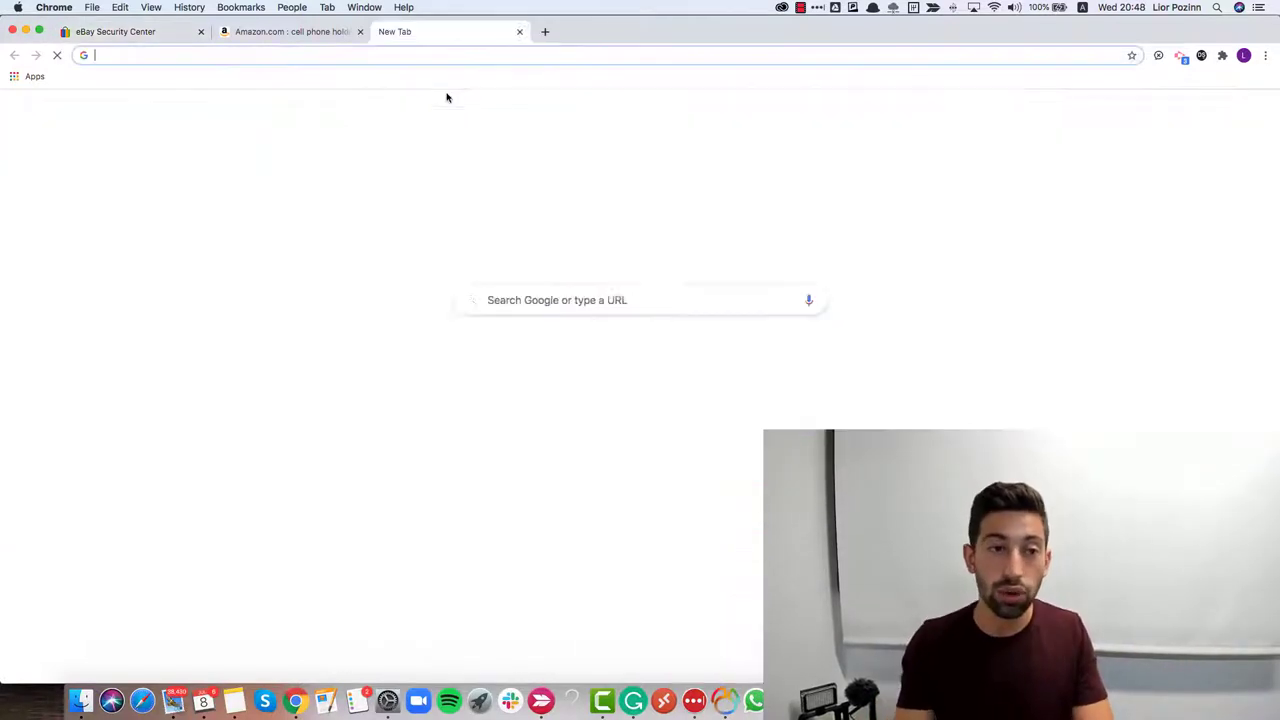
type("eba")
key("Return")
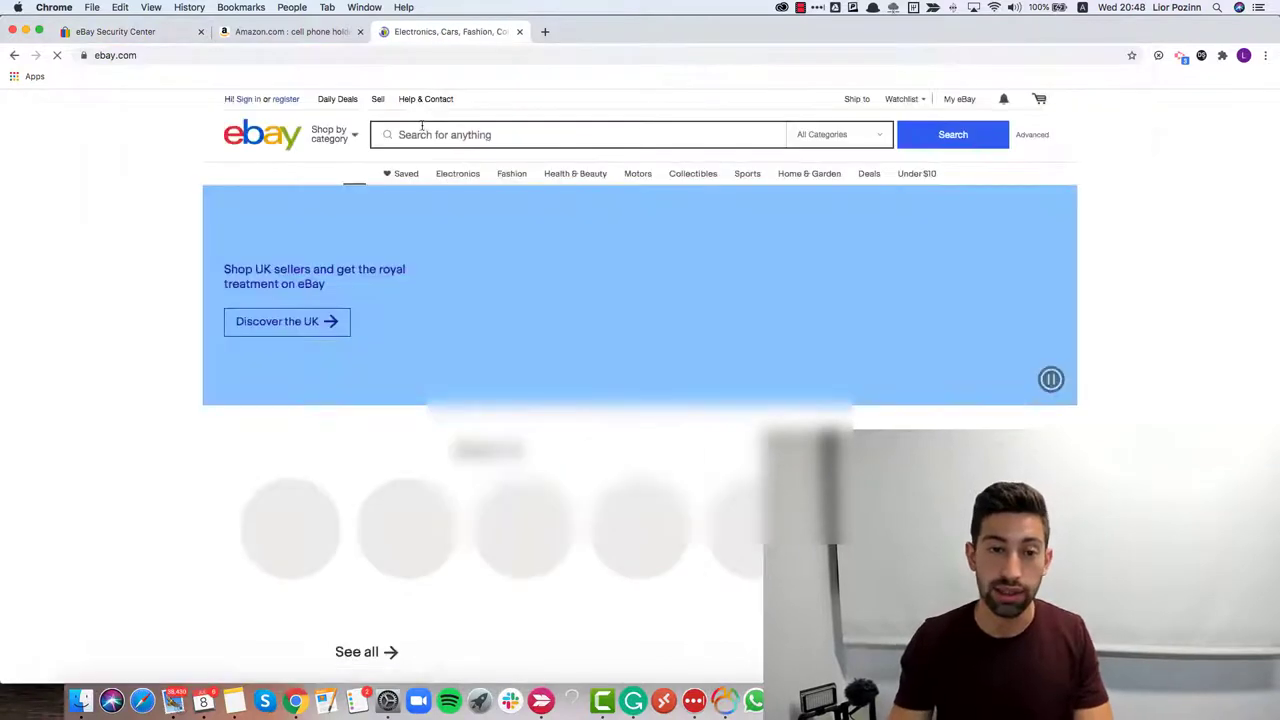
left_click(431, 128)
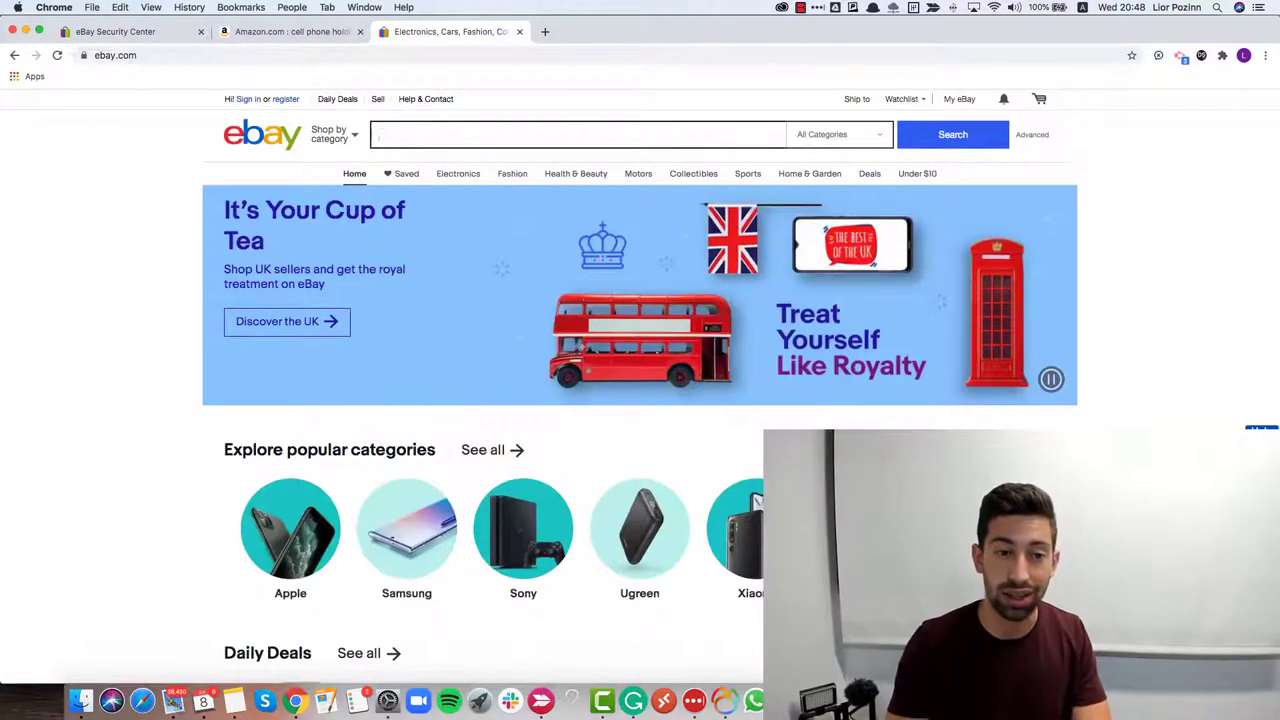
key("super+v")
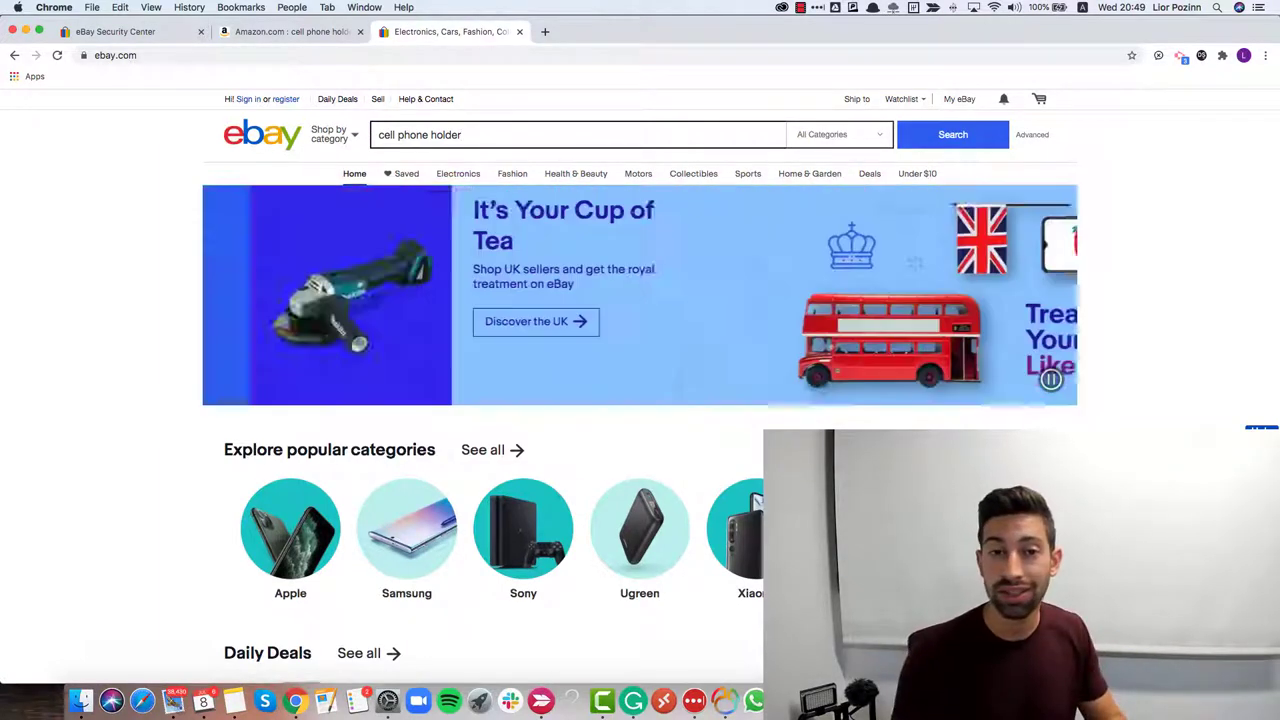
key("shift+Left")
key("shift+Left")
key("shift+Left")
key("shift+Left")
key("shift+Left")
key("shift+Left")
key("shift+Left")
key("shift+Left")
key("shift+Left")
key("shift+Left")
key("shift+Left")
key("shift+Left")
key("shift+Left")
key("shift+Left")
key("shift+Left")
key("shift+Left")
key("shift+Left")
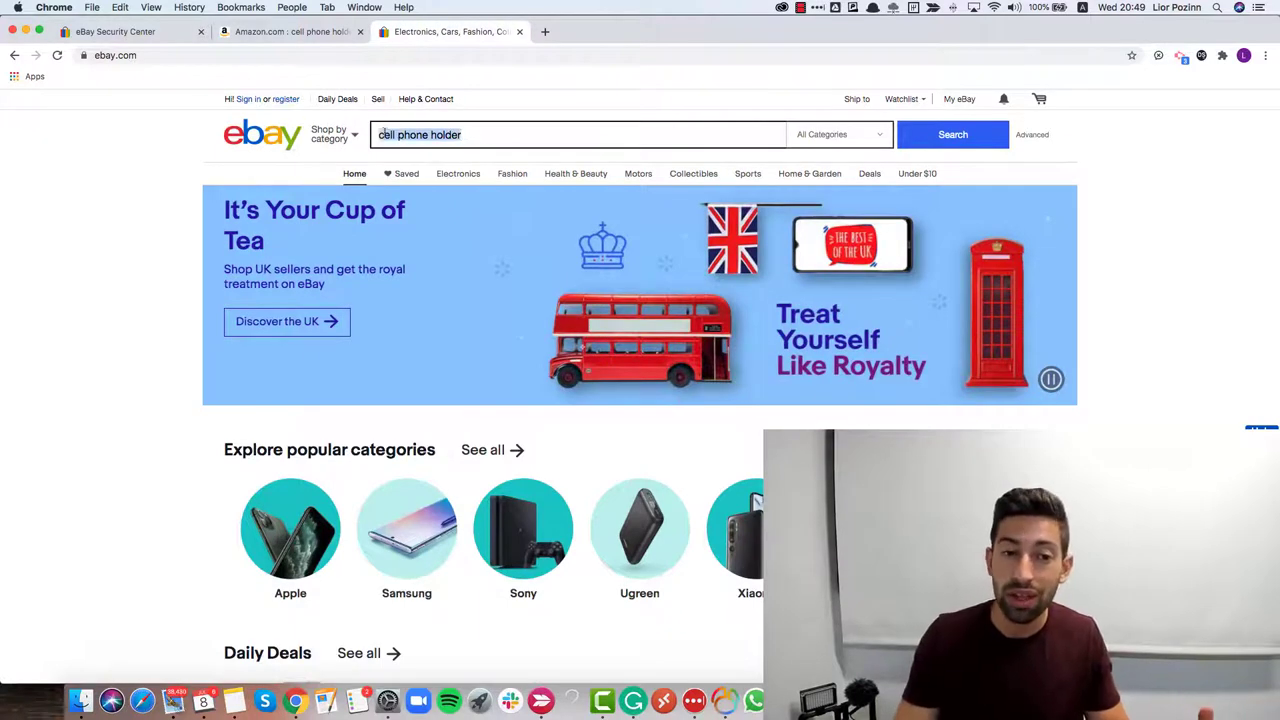
left_click(480, 137)
scroll(470, 365, "down", 15)
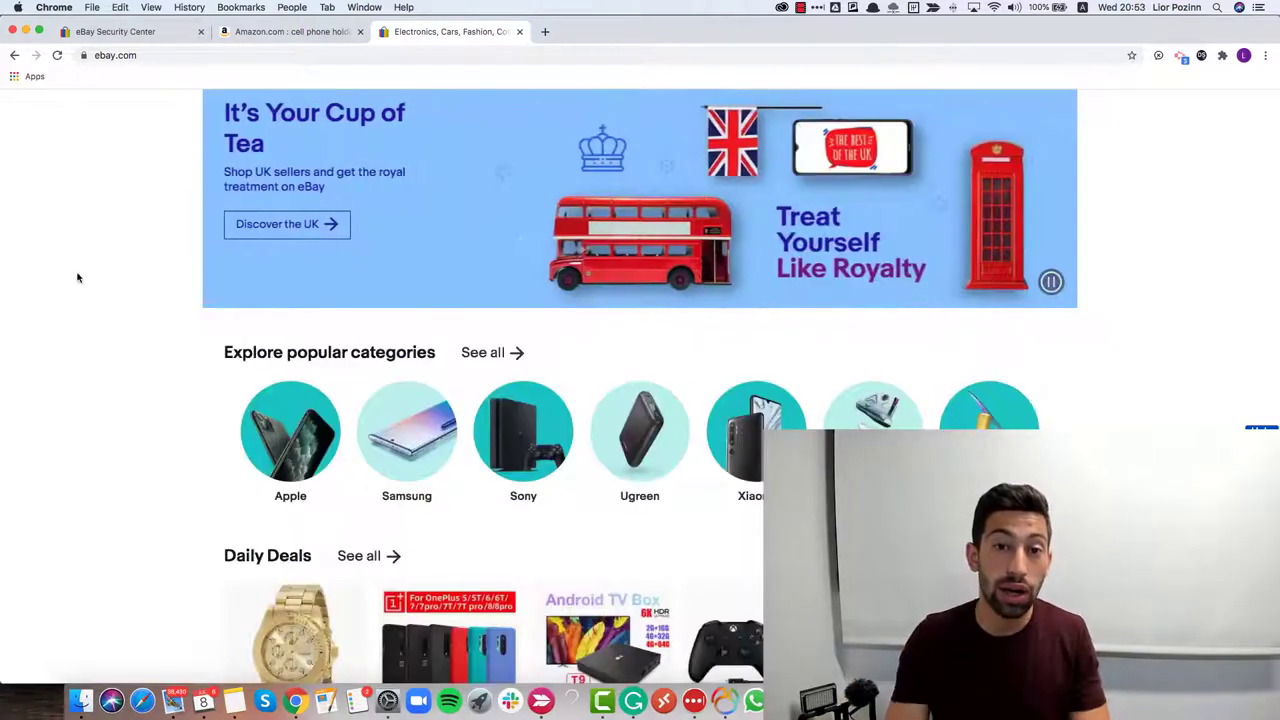
Search Google for "seotrack keywords tool" in a new tab.
key("super+t")
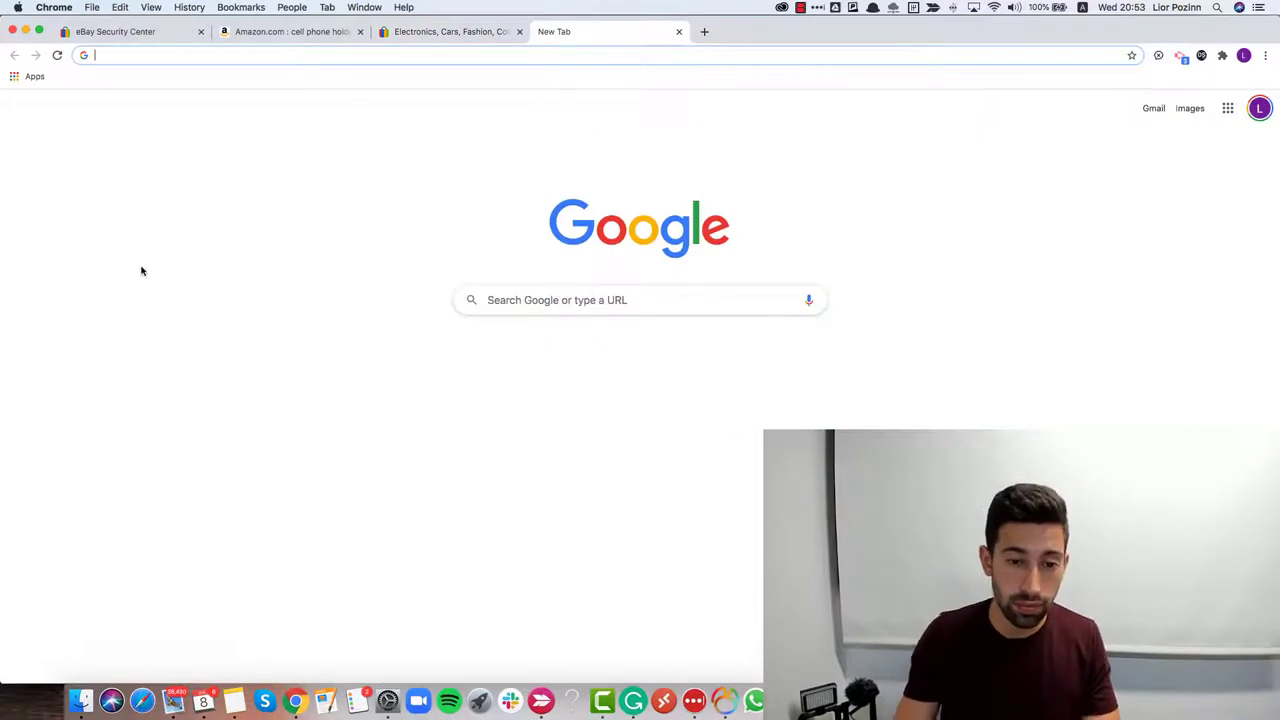
left_click(528, 301)
type("se")
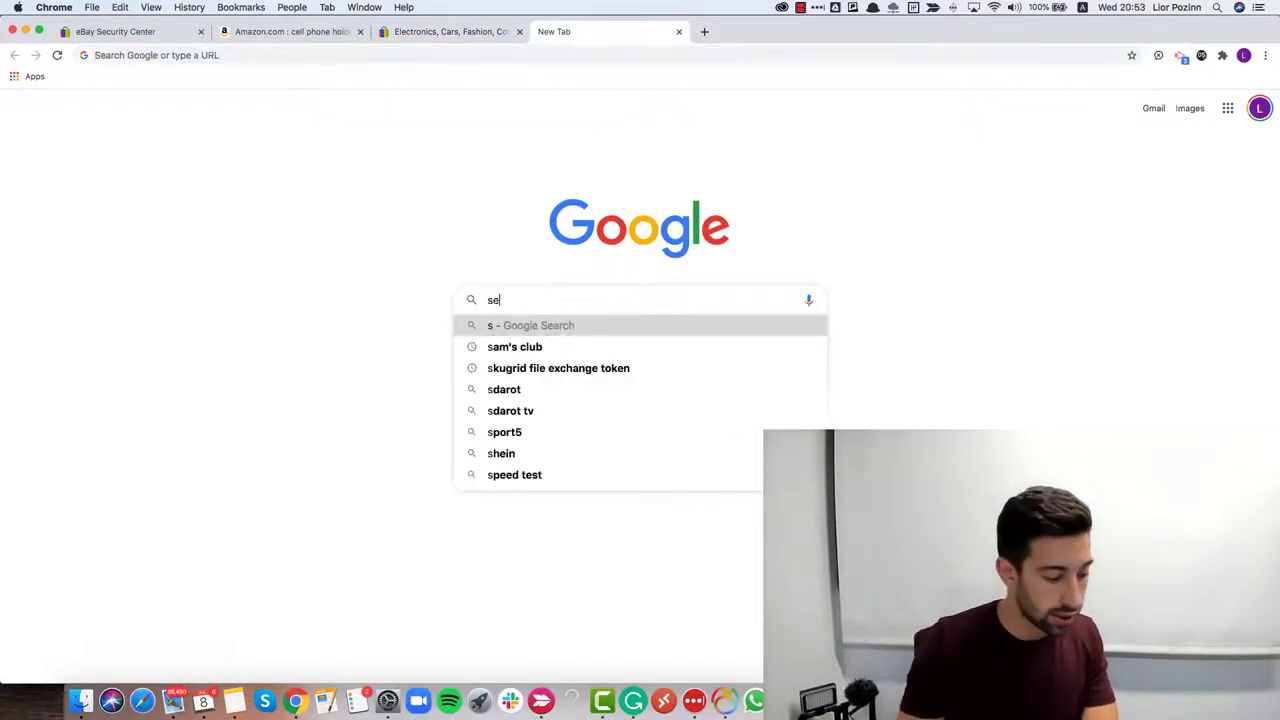
type("otrack")
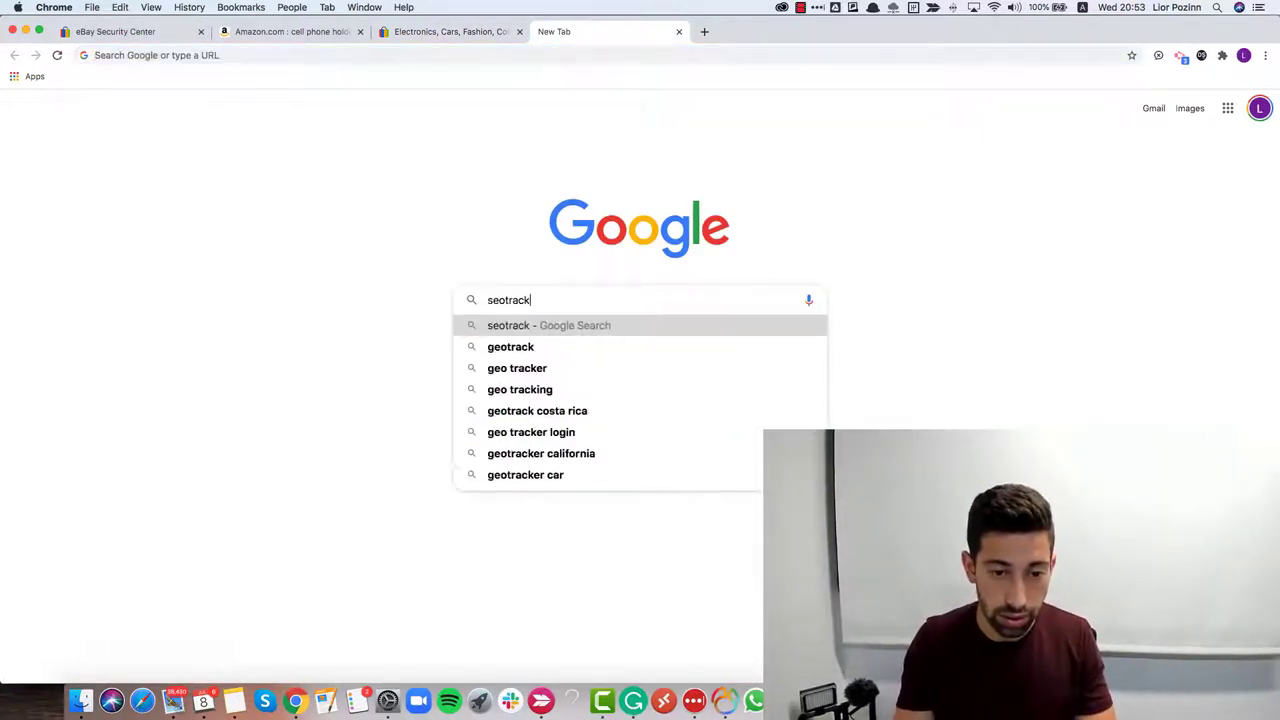
type(" keyw")
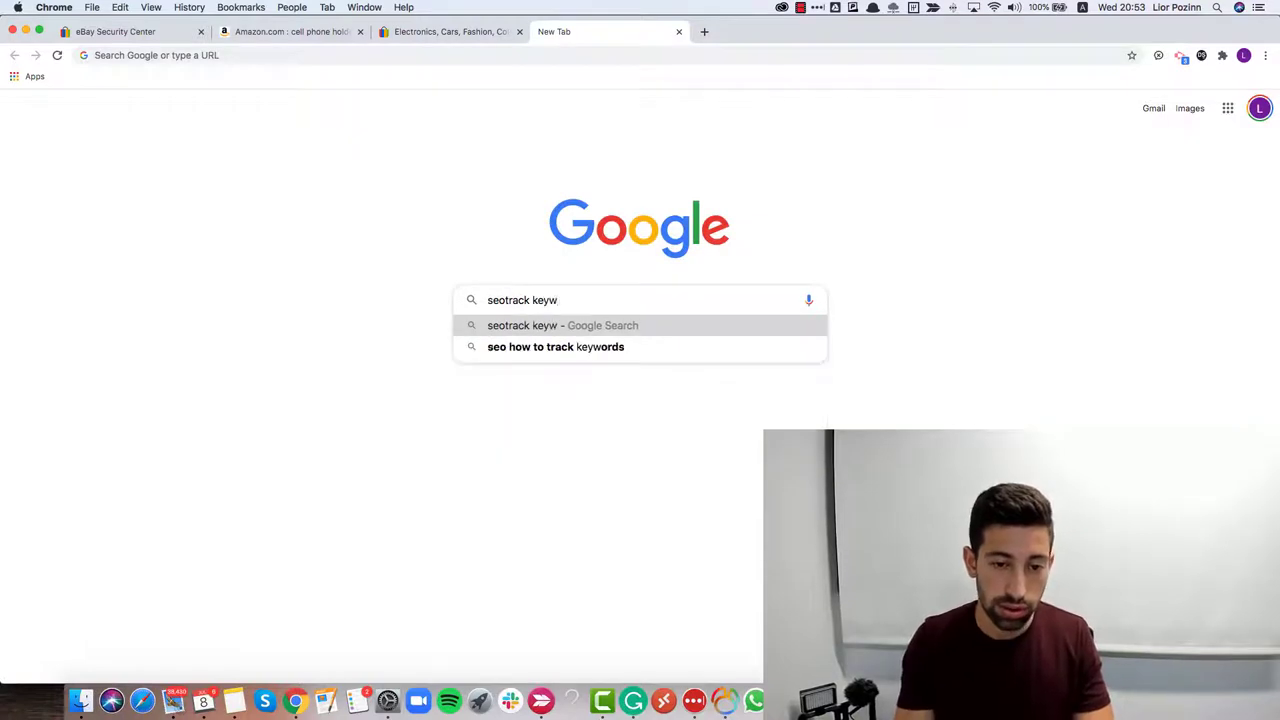
type("ords tool")
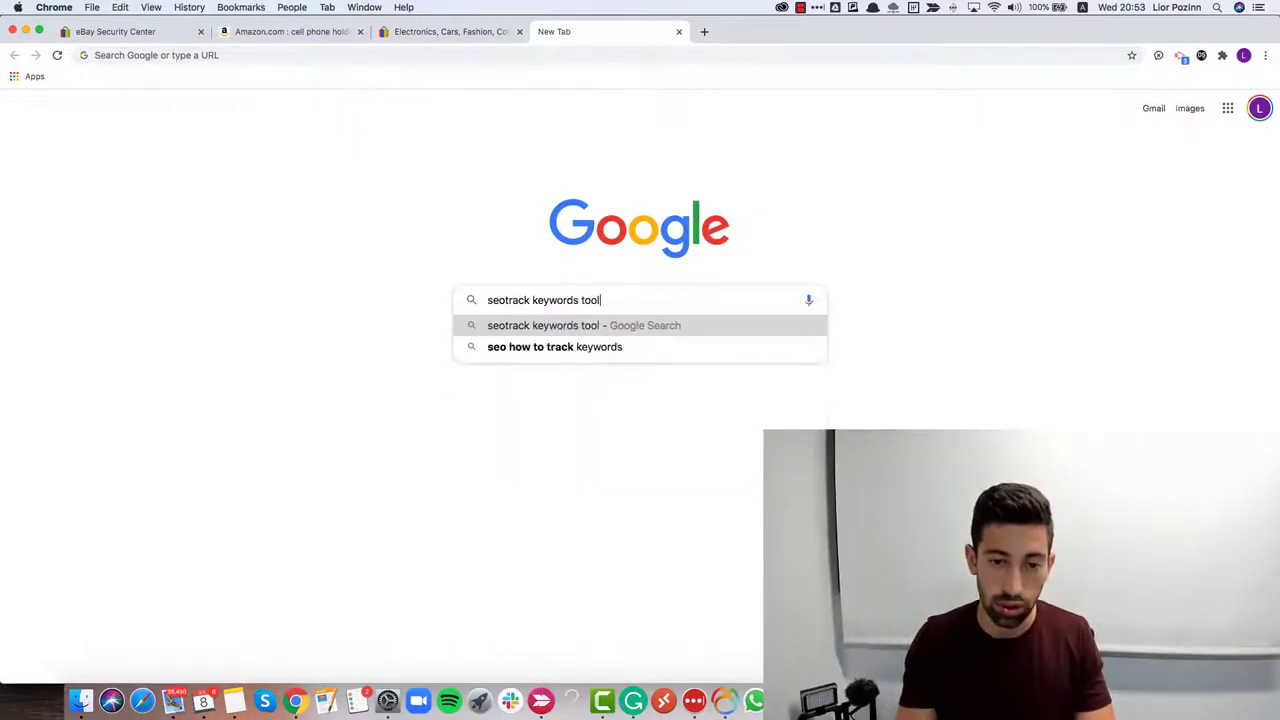
key("Return")
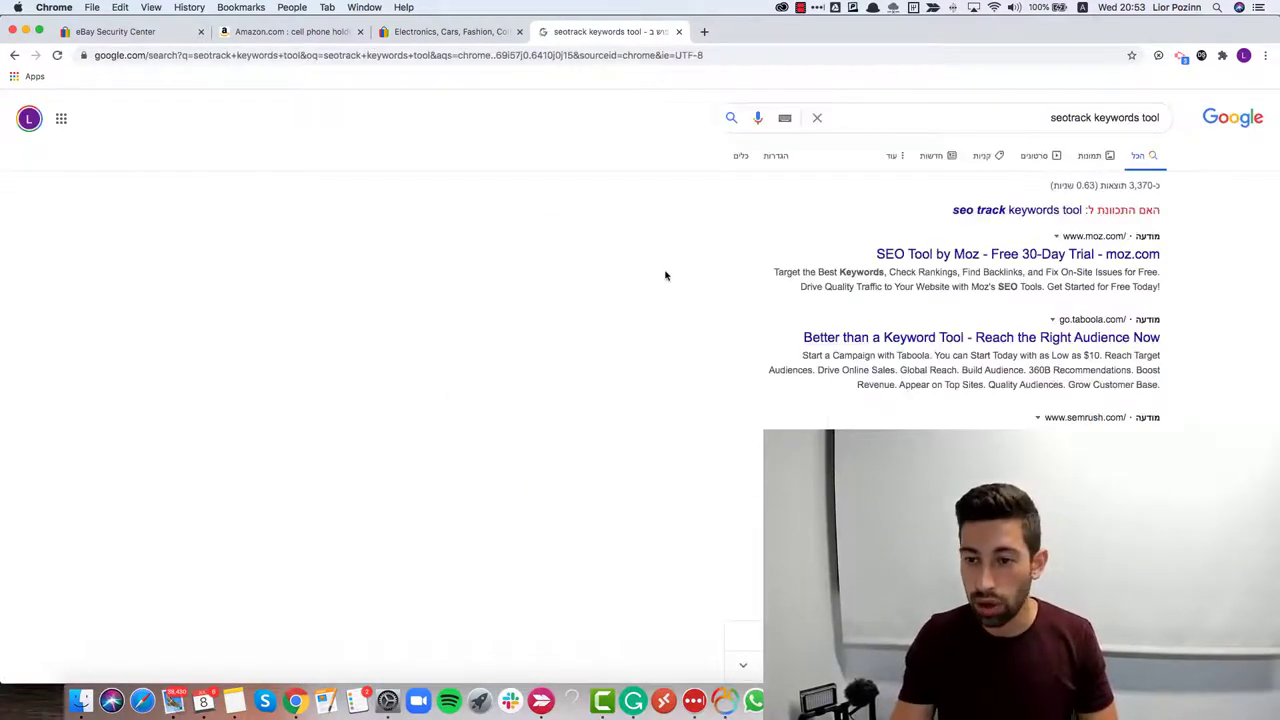
Open the SeoStack Keyword Tool page in the Chrome Web Store from the search results.
scroll(677, 268, "down", 5)
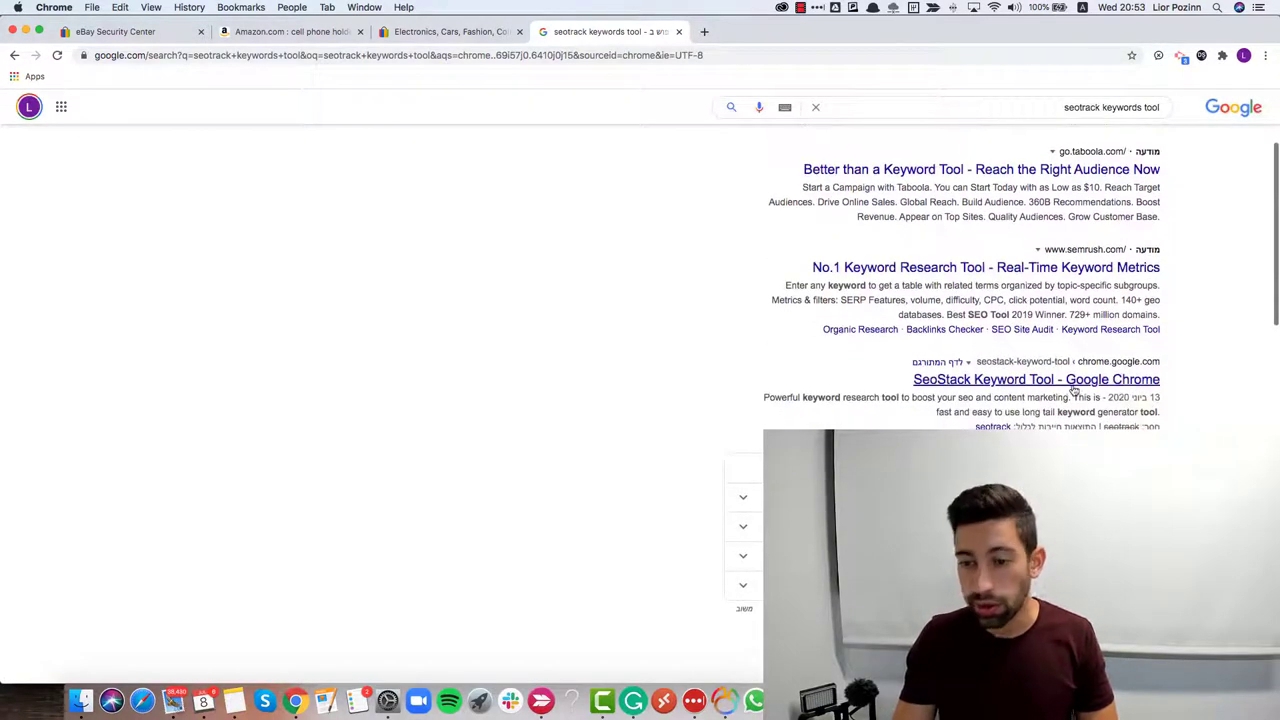
left_click_drag(1166, 380, 909, 381)
left_click(889, 388)
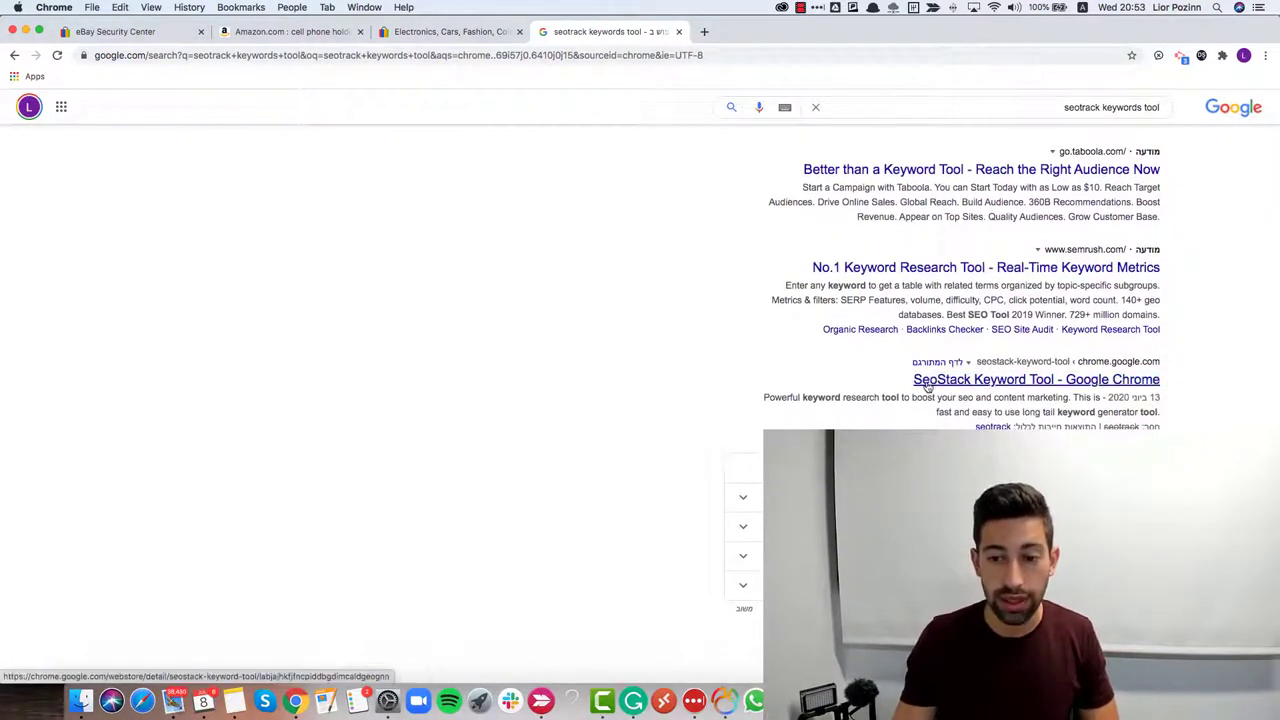
left_click(926, 384)
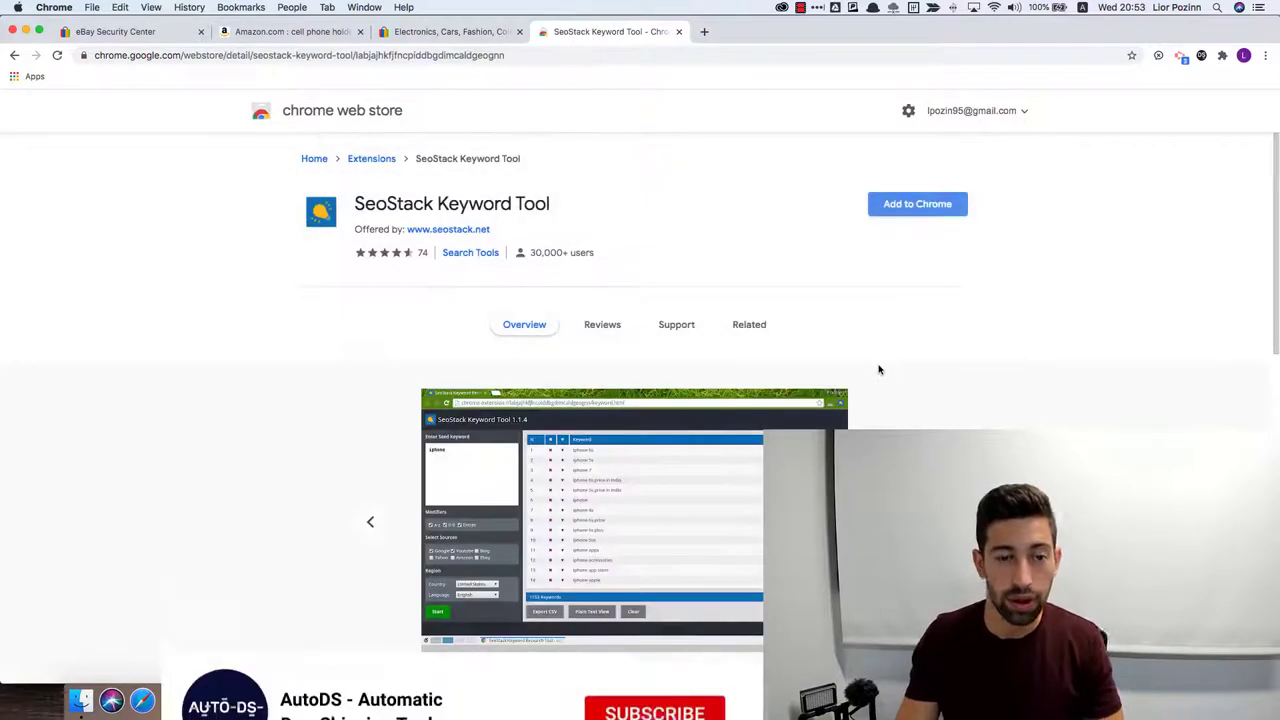
Install the SeoStack Keyword Tool extension in Chrome and dismiss the installation notice.
left_click(918, 207)
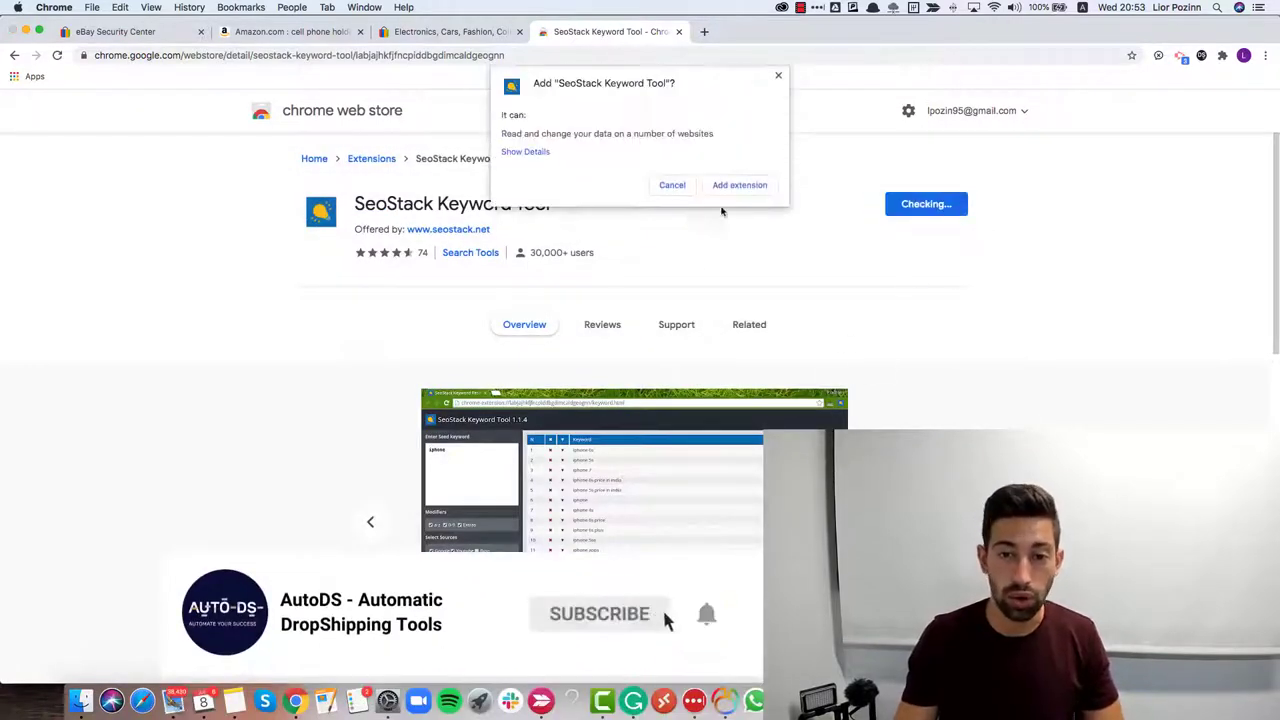
left_click(740, 183)
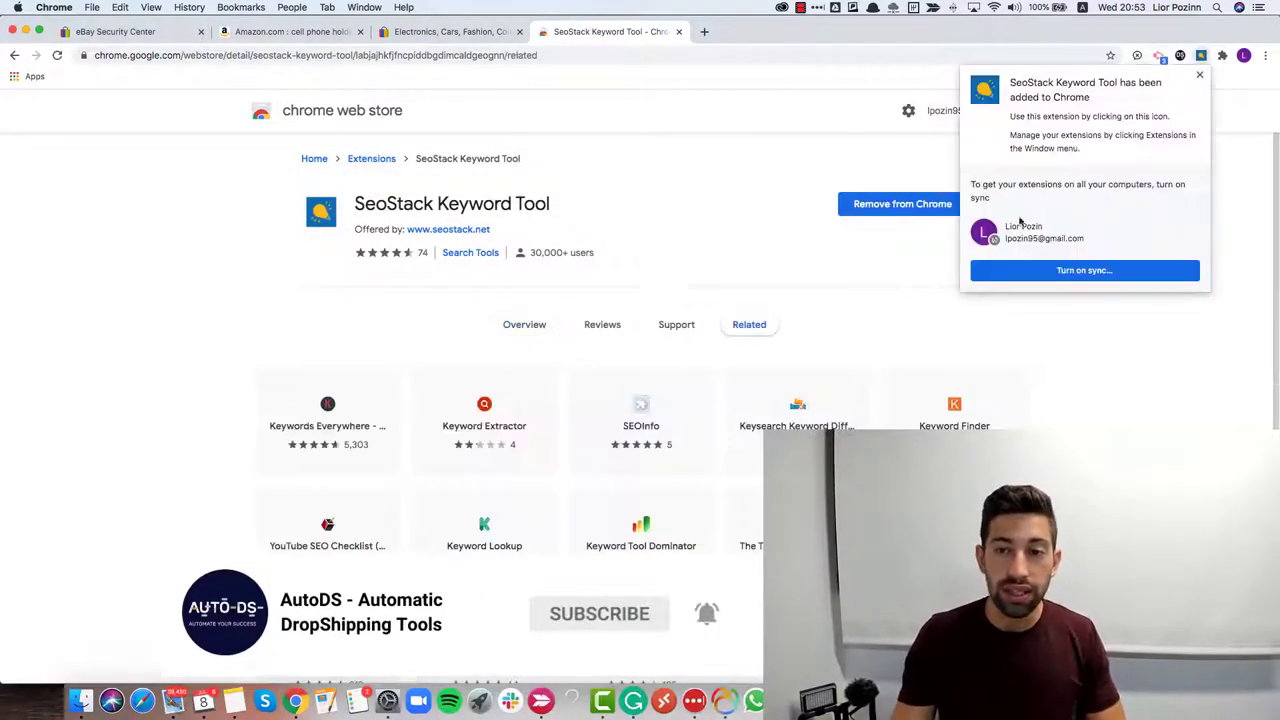
left_click(1200, 75)
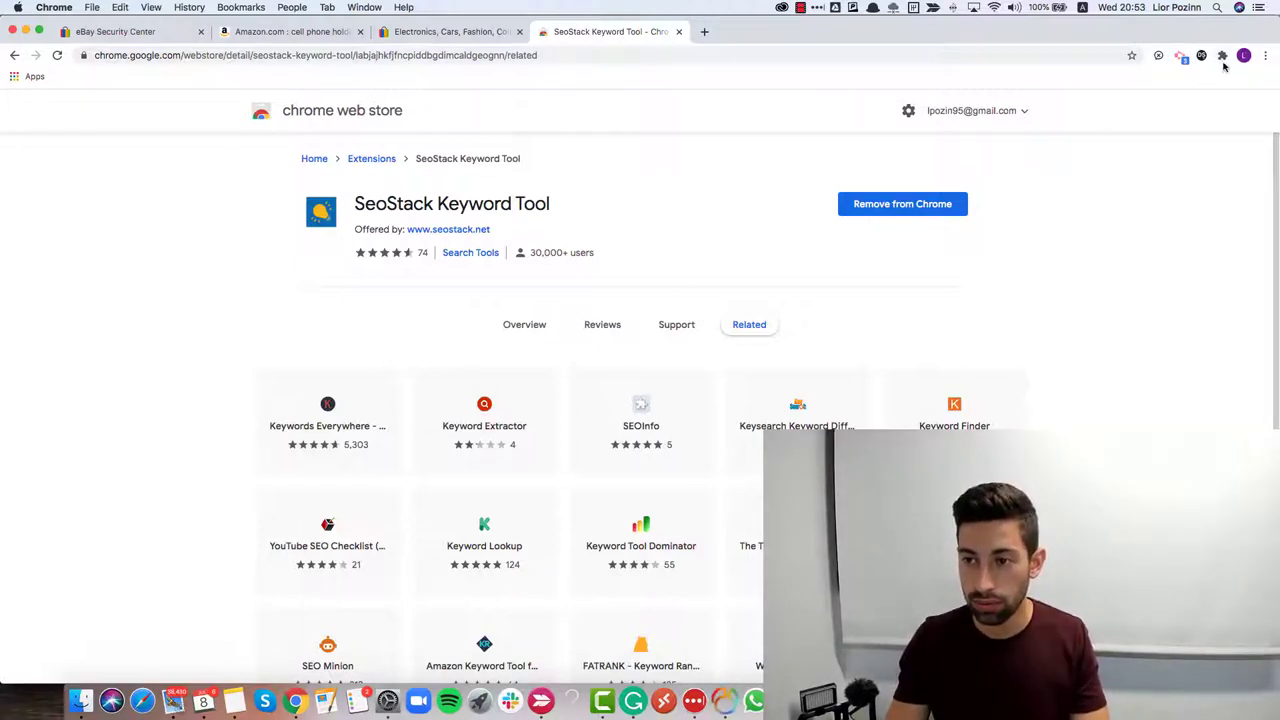
Pin the SeoStack Keyword Tool extension to the browser and open it.
left_click(1222, 58)
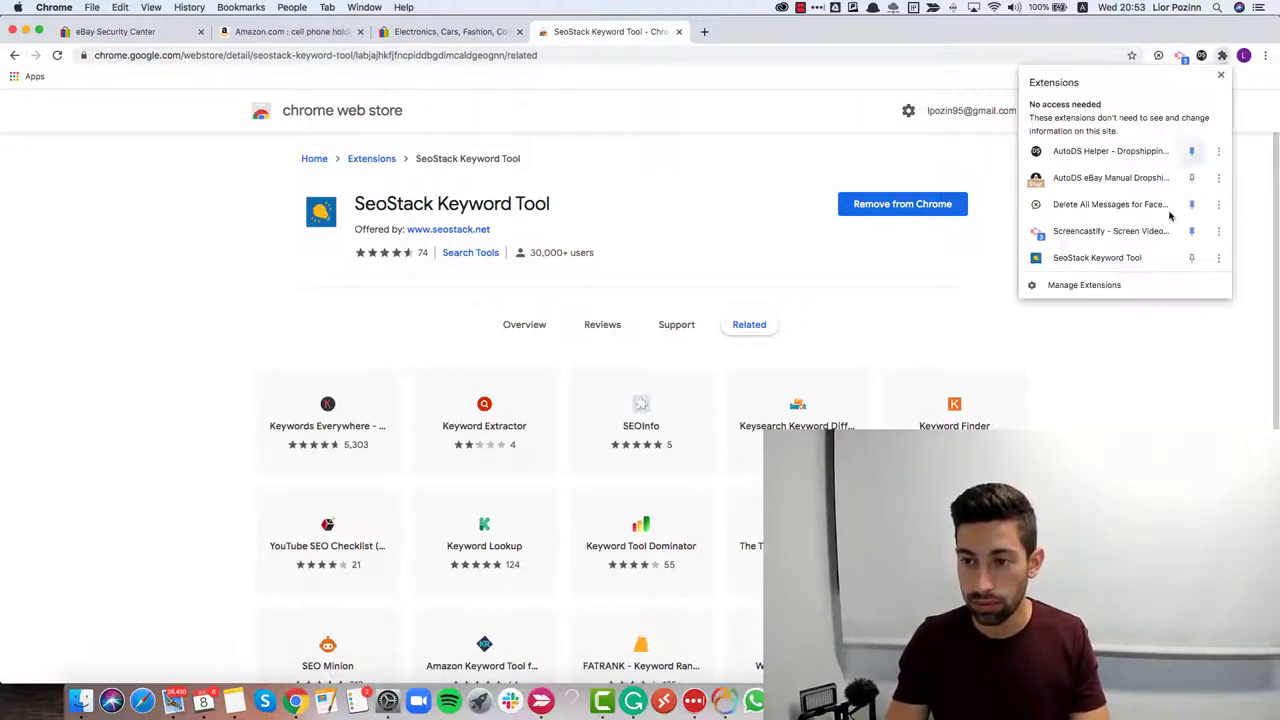
left_click(1191, 258)
left_click(1201, 55)
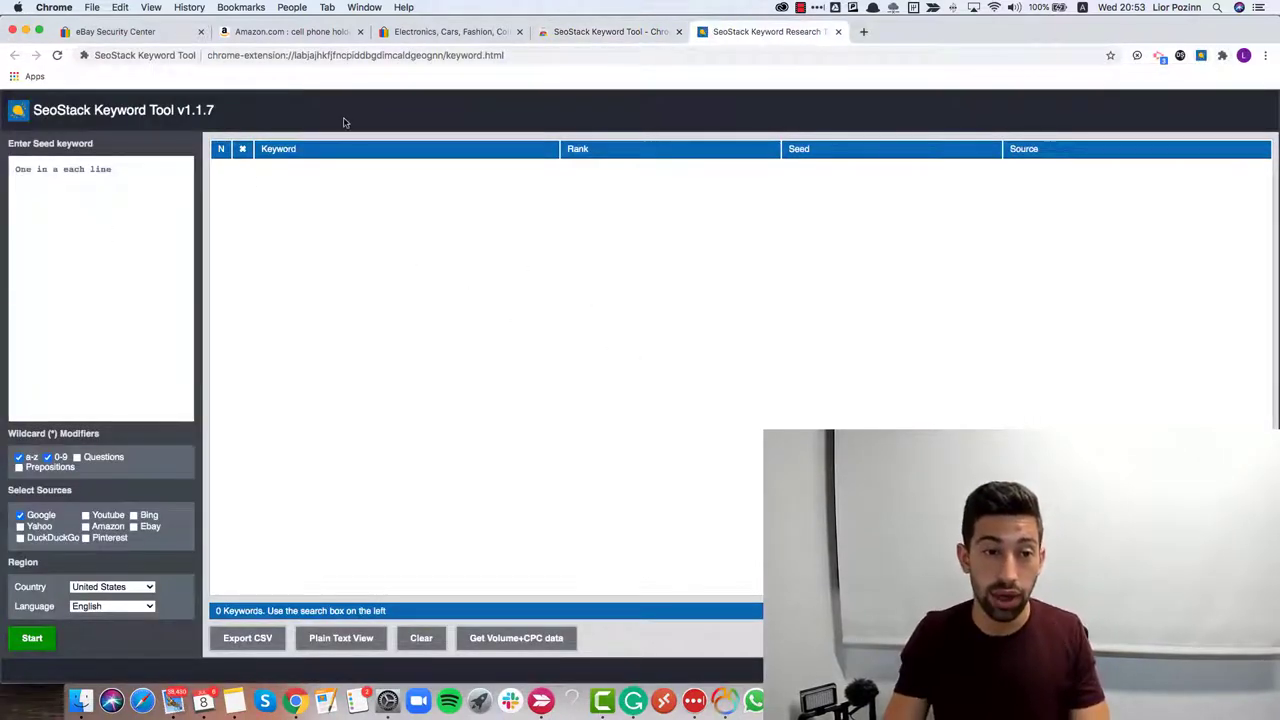
Reuse the Amazon search phrase "cell phone holder" as the seed keyword in SeoStack, with Ebay as the only source.
left_click(290, 31)
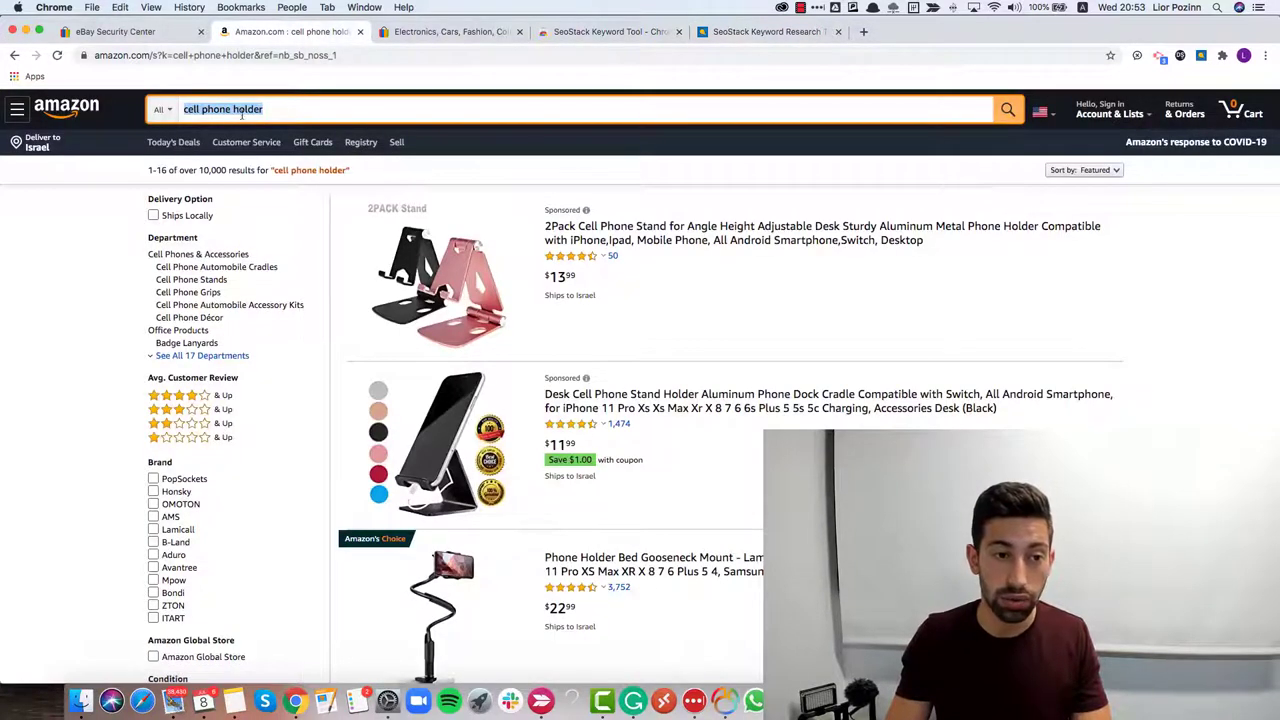
left_click(783, 36)
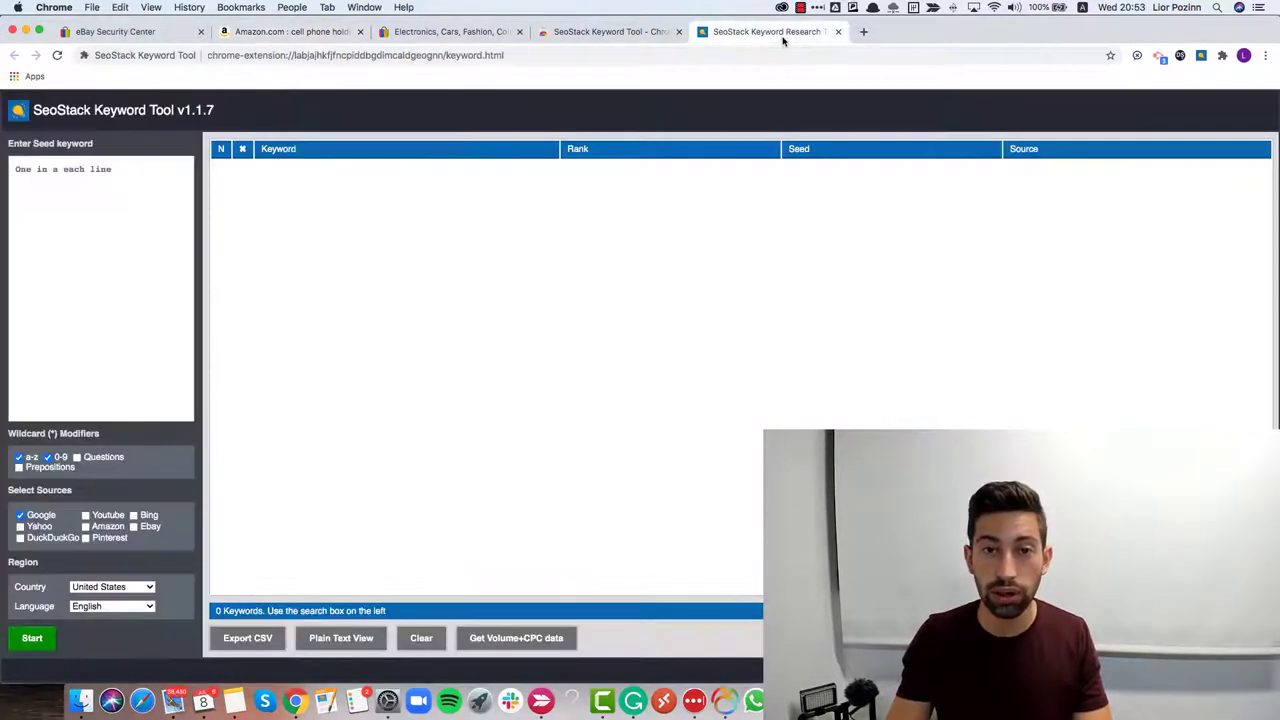
left_click(64, 211)
type("cell phone holder")
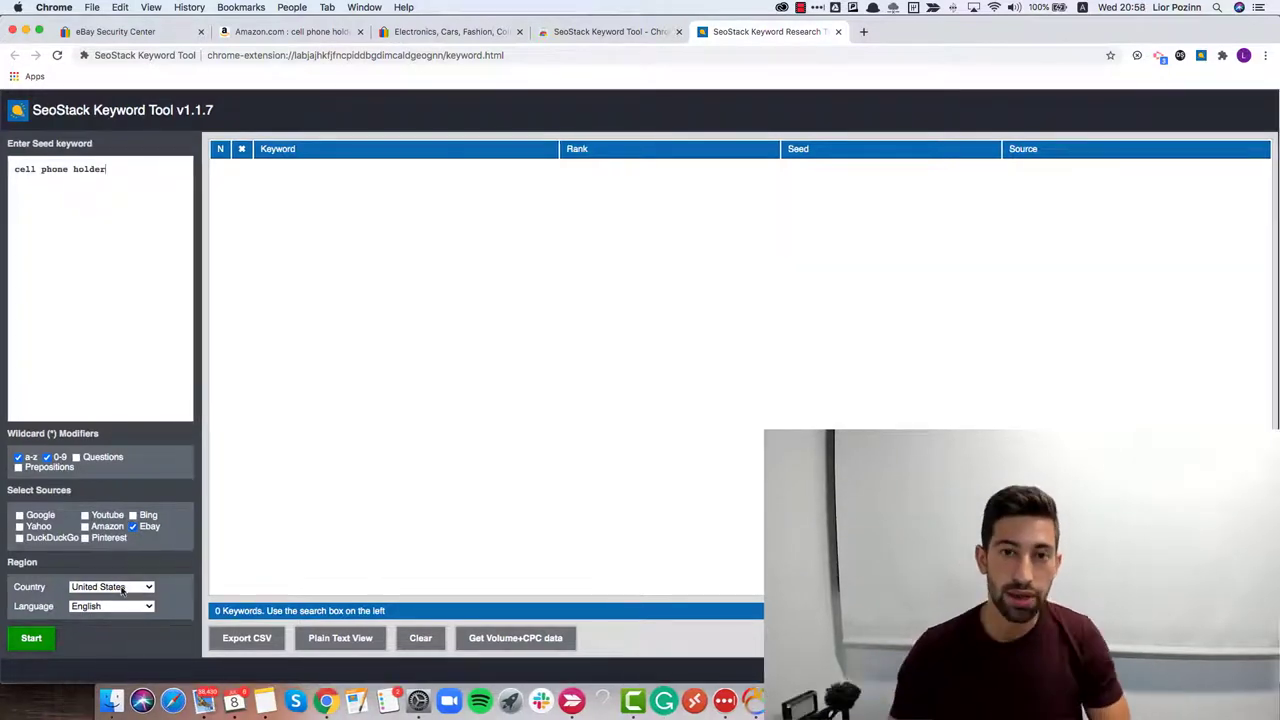
Check the country choices, keep United States as the region, and start generating keywords.
left_click(123, 587)
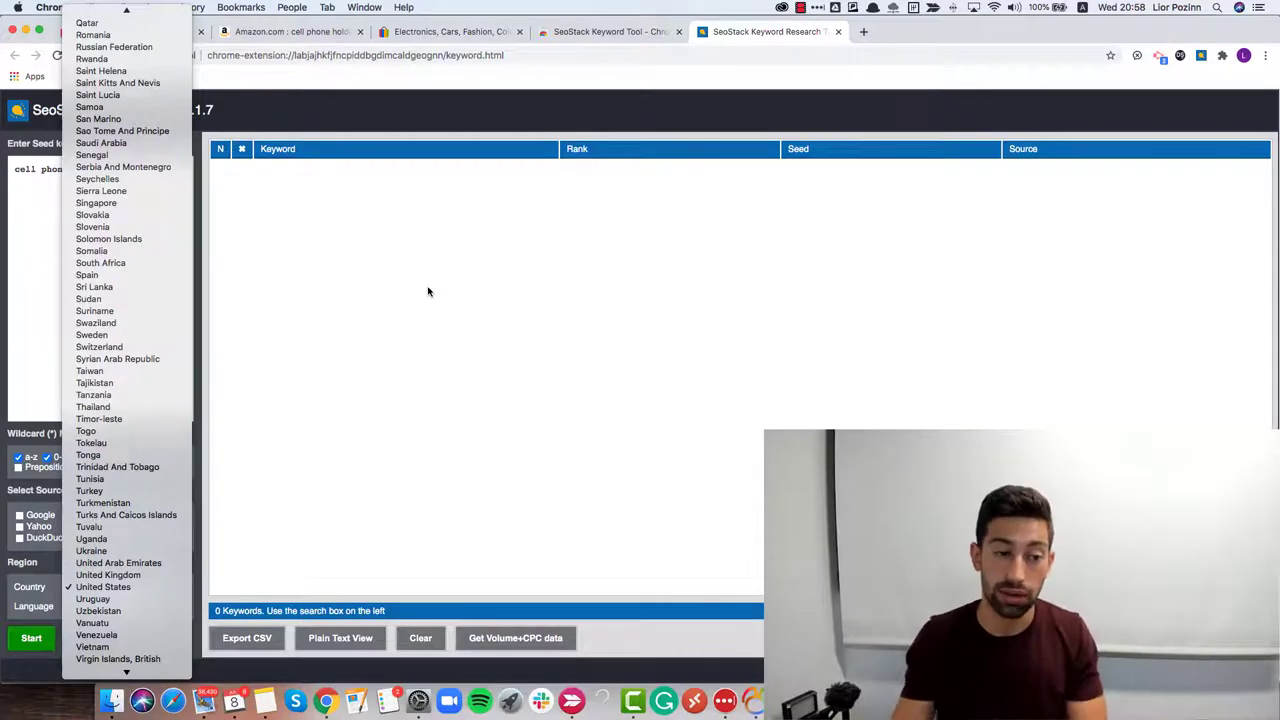
scroll(110, 490, "up", 15)
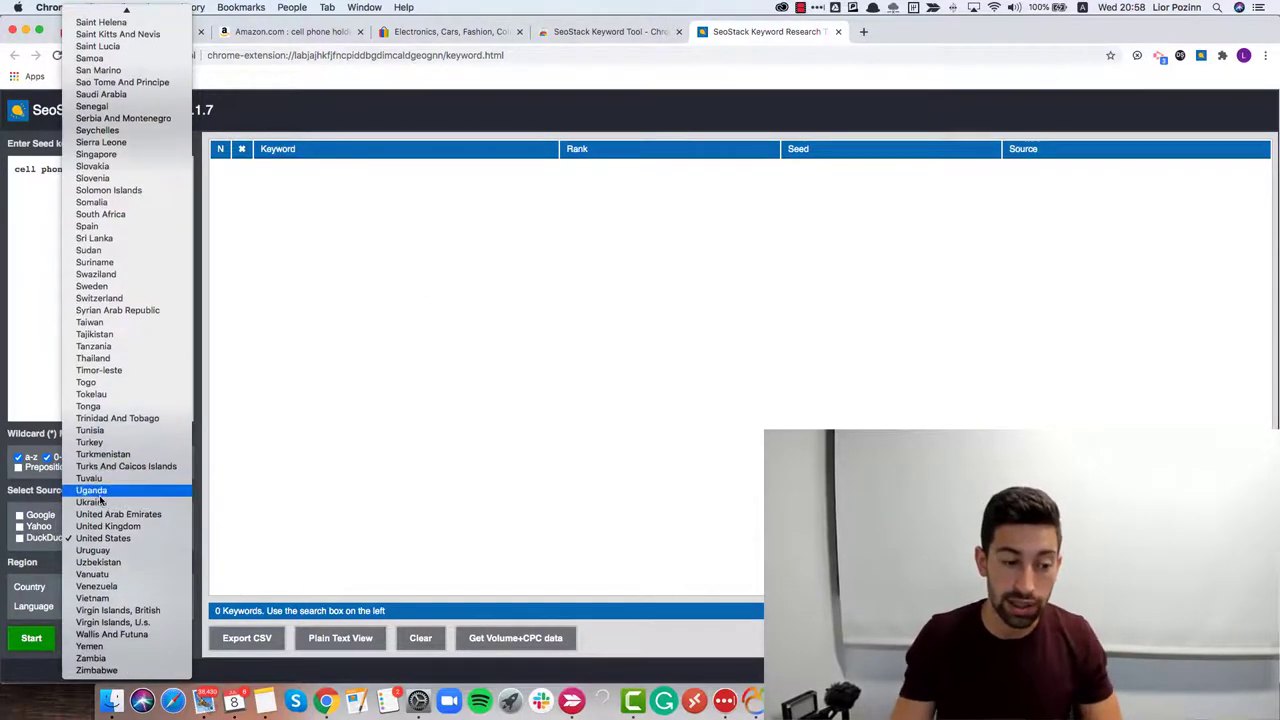
left_click(42, 573)
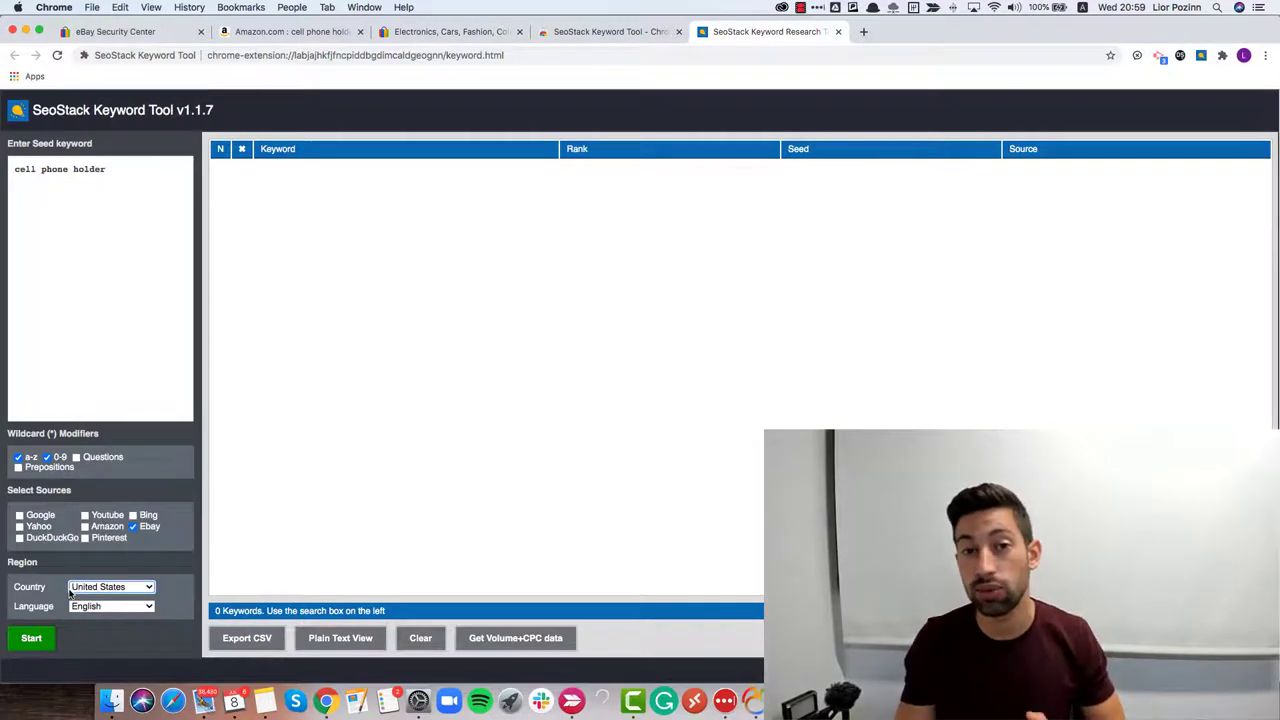
left_click(39, 645)
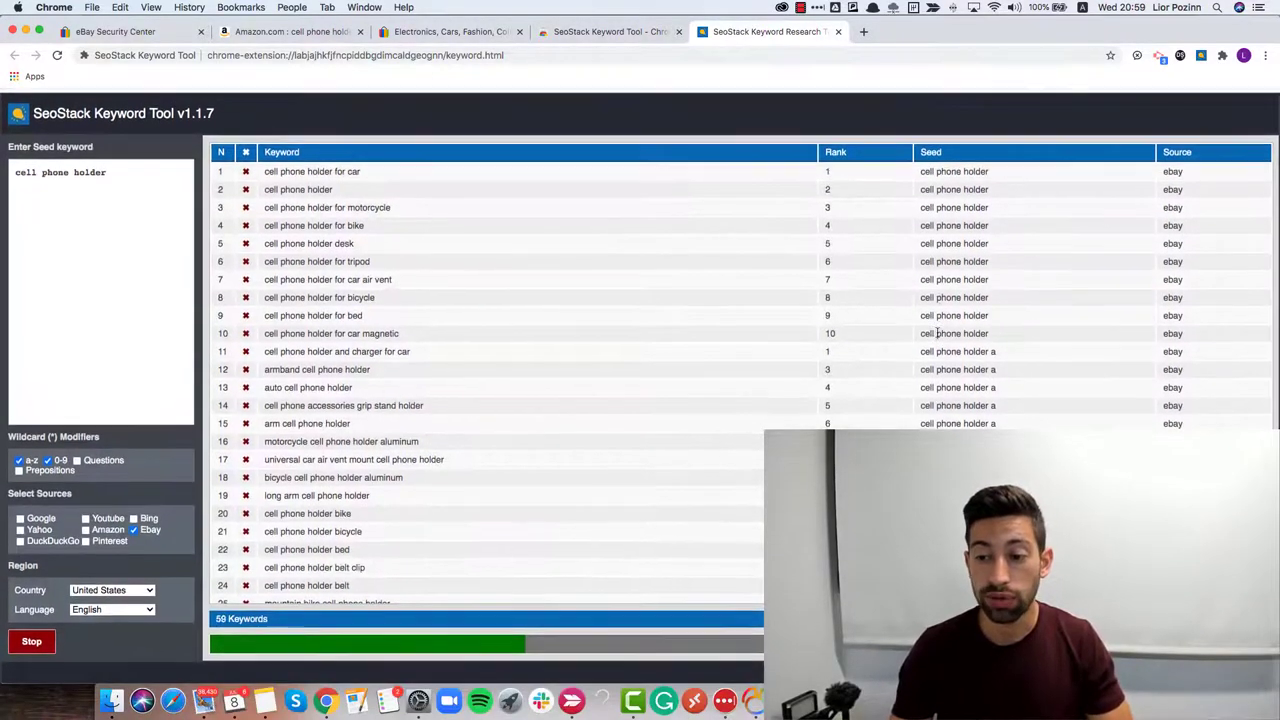
Look over the generated eBay keywords together with their rank and seed values.
scroll(698, 395, "down", 3)
scroll(698, 395, "up", 3)
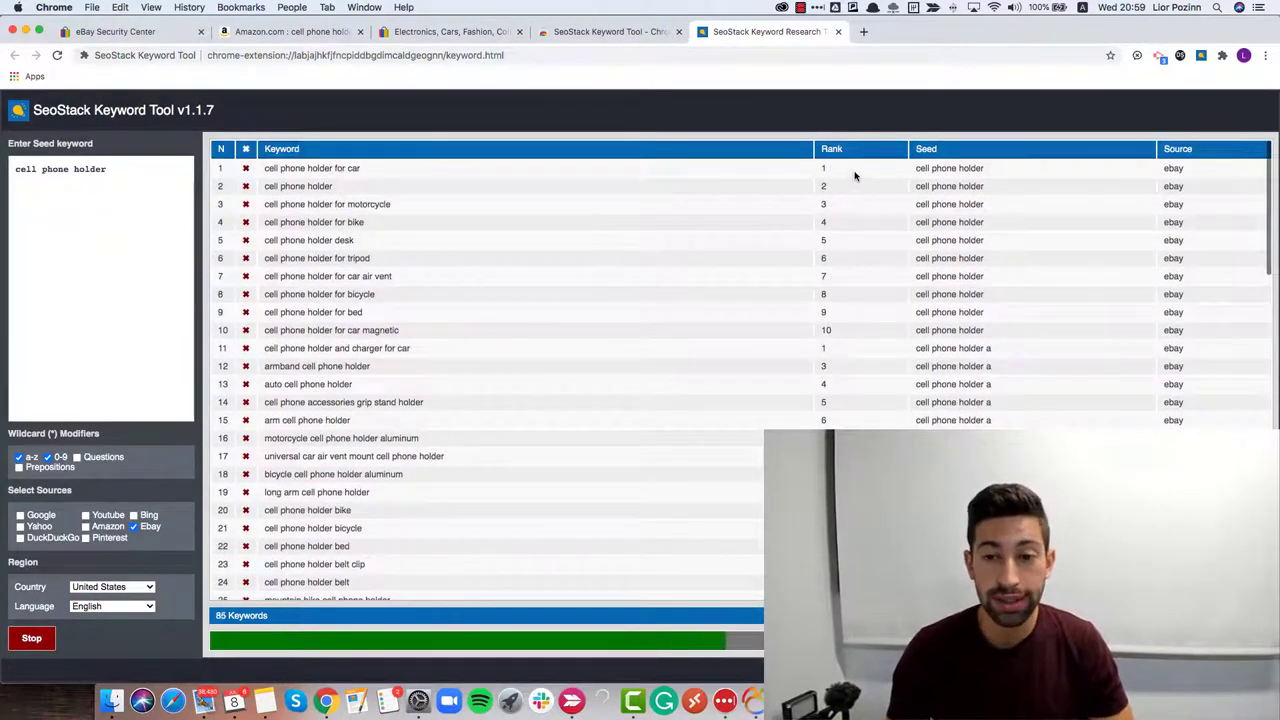
scroll(952, 268, "down", 3)
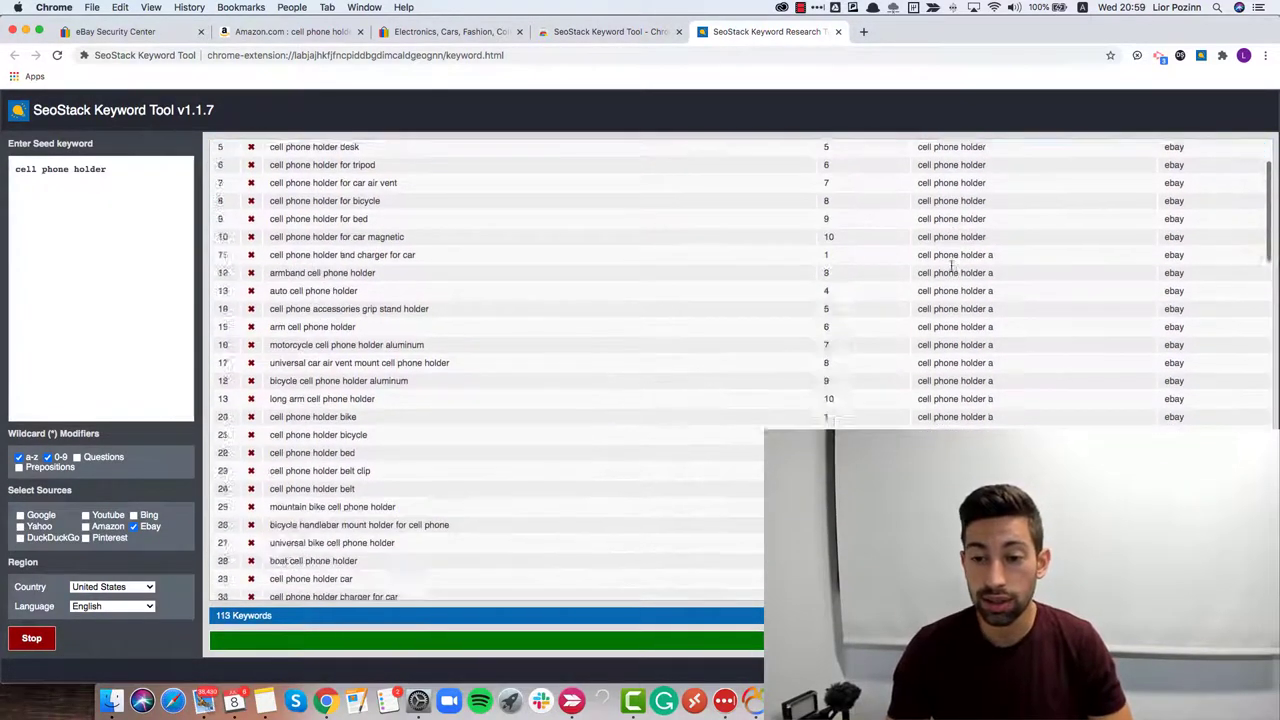
scroll(952, 268, "down", 10)
scroll(683, 220, "up", 15)
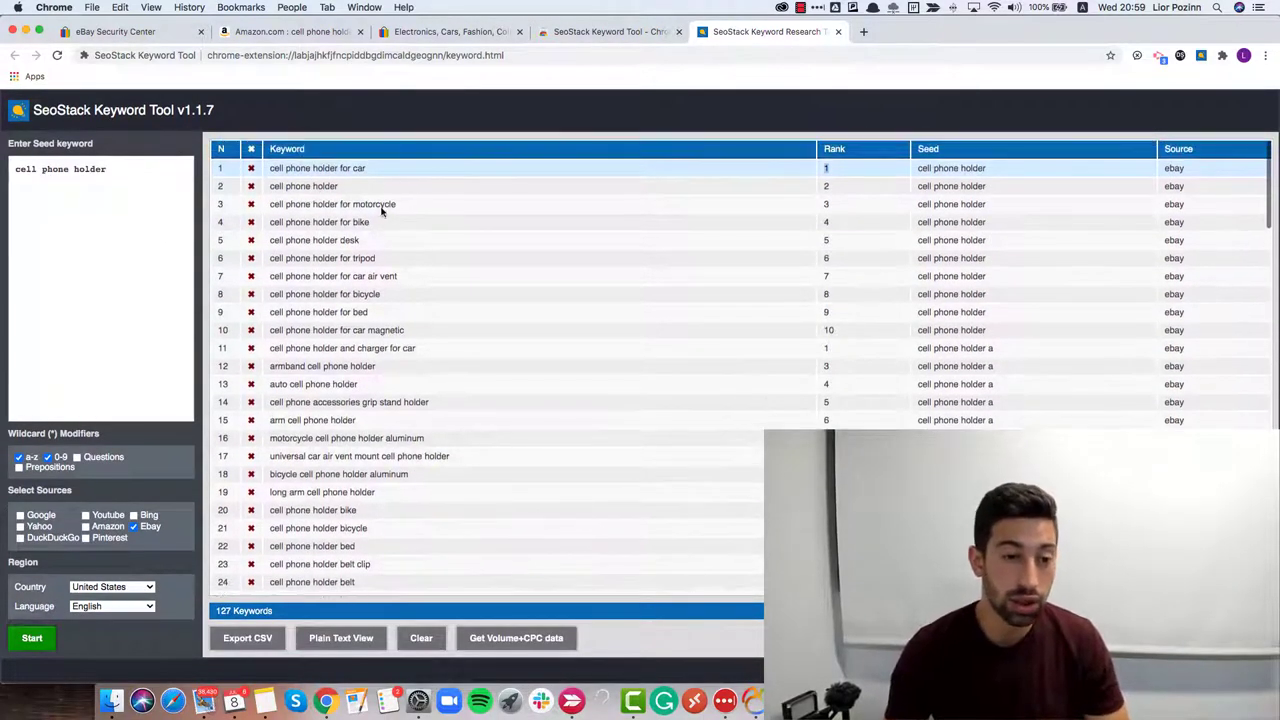
Examine individual keyword variations such as car, motorcycle, bike and bicycle, and the "universal aluminum cell phone desk stand holder" phrase.
left_click_drag(364, 168, 272, 168)
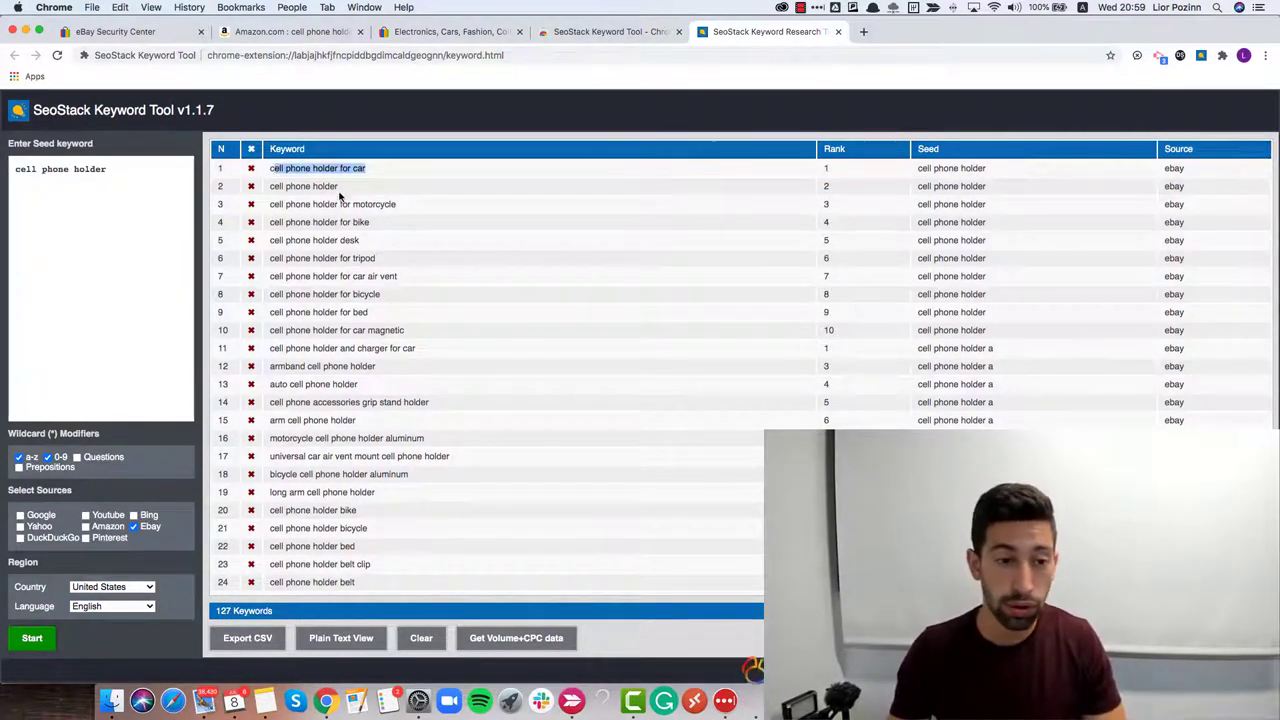
triple_click(385, 205)
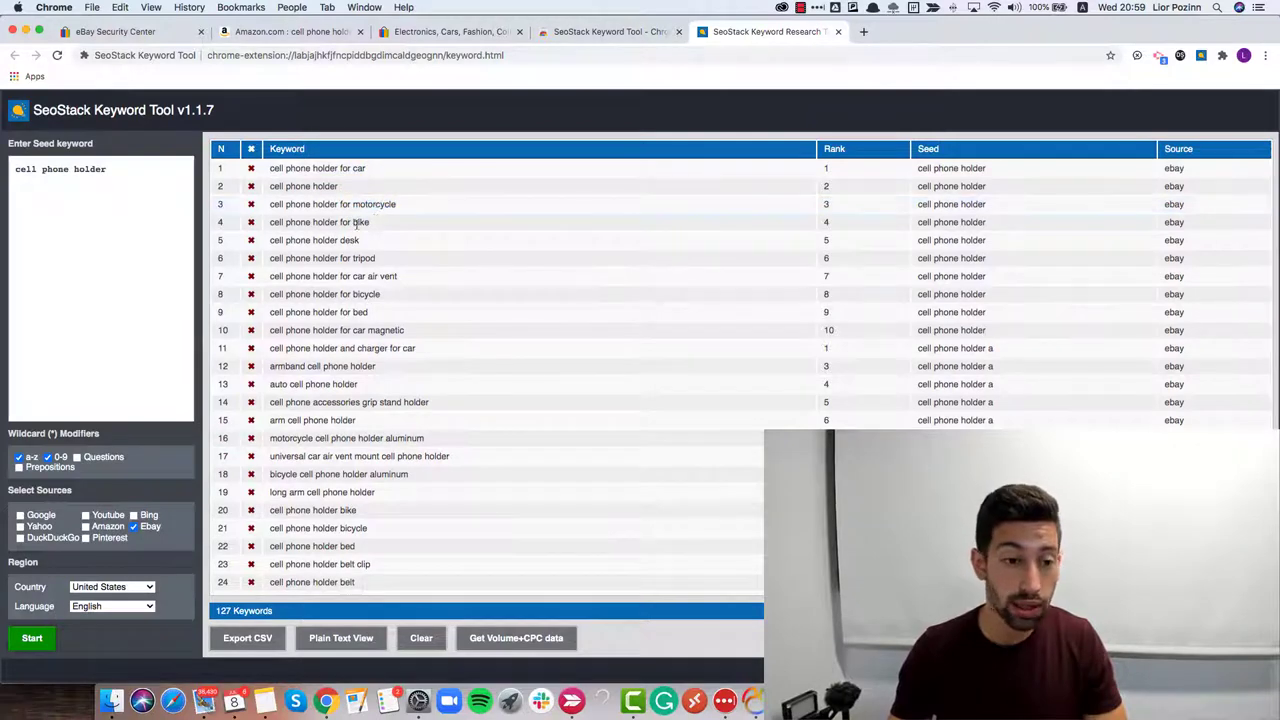
double_click(360, 222)
scroll(352, 242, "down", 1)
triple_click(363, 248)
scroll(370, 245, "down", 3)
double_click(381, 235)
scroll(378, 260, "down", 5)
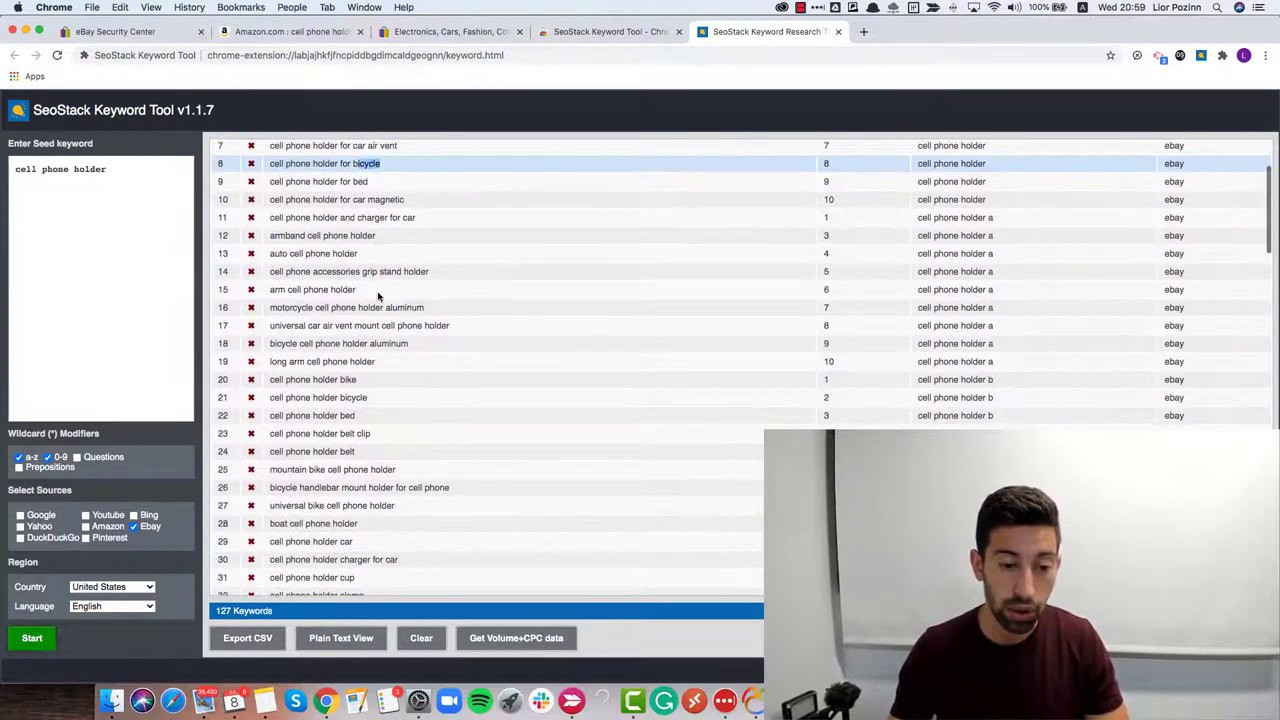
scroll(375, 288, "down", 3)
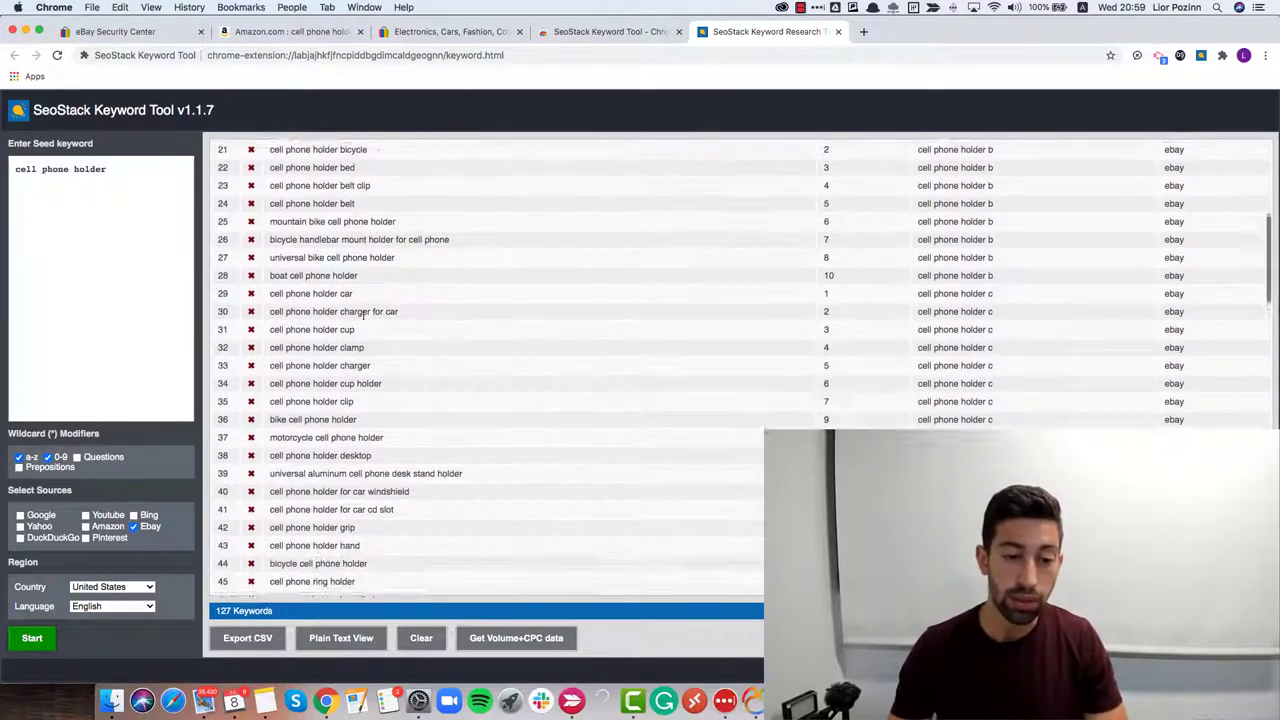
left_click_drag(468, 396, 271, 395)
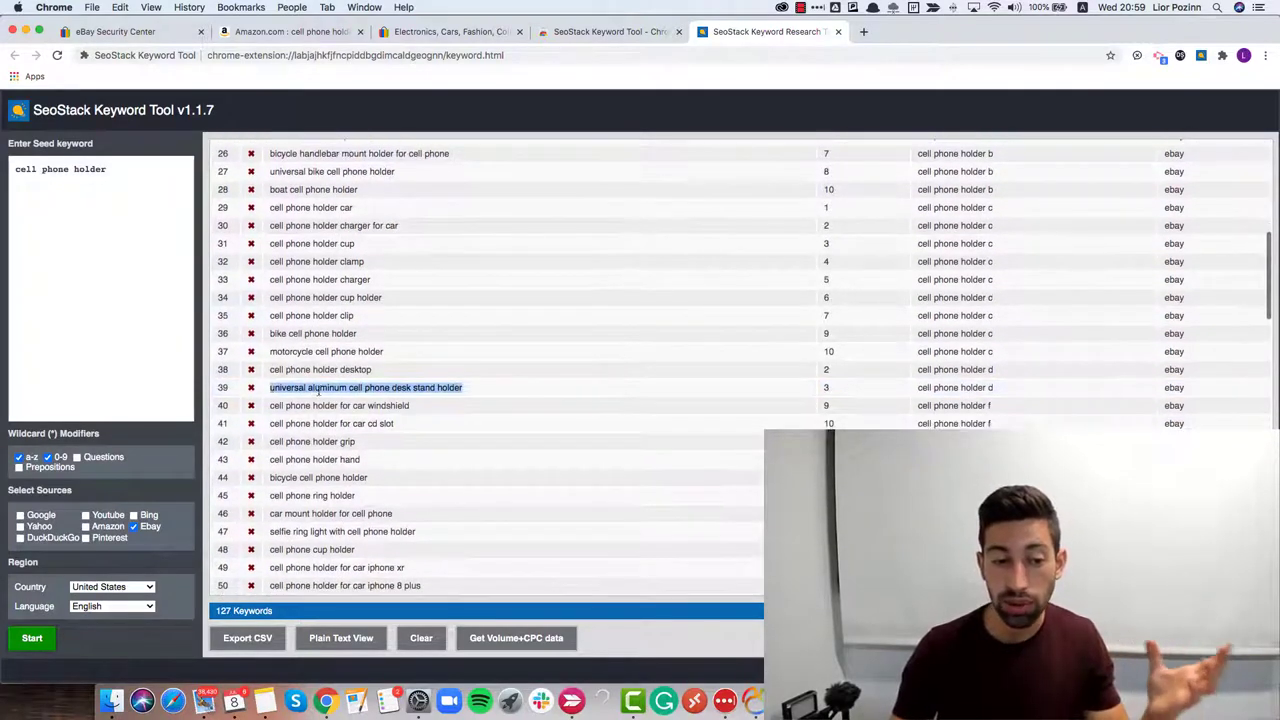
double_click(320, 388)
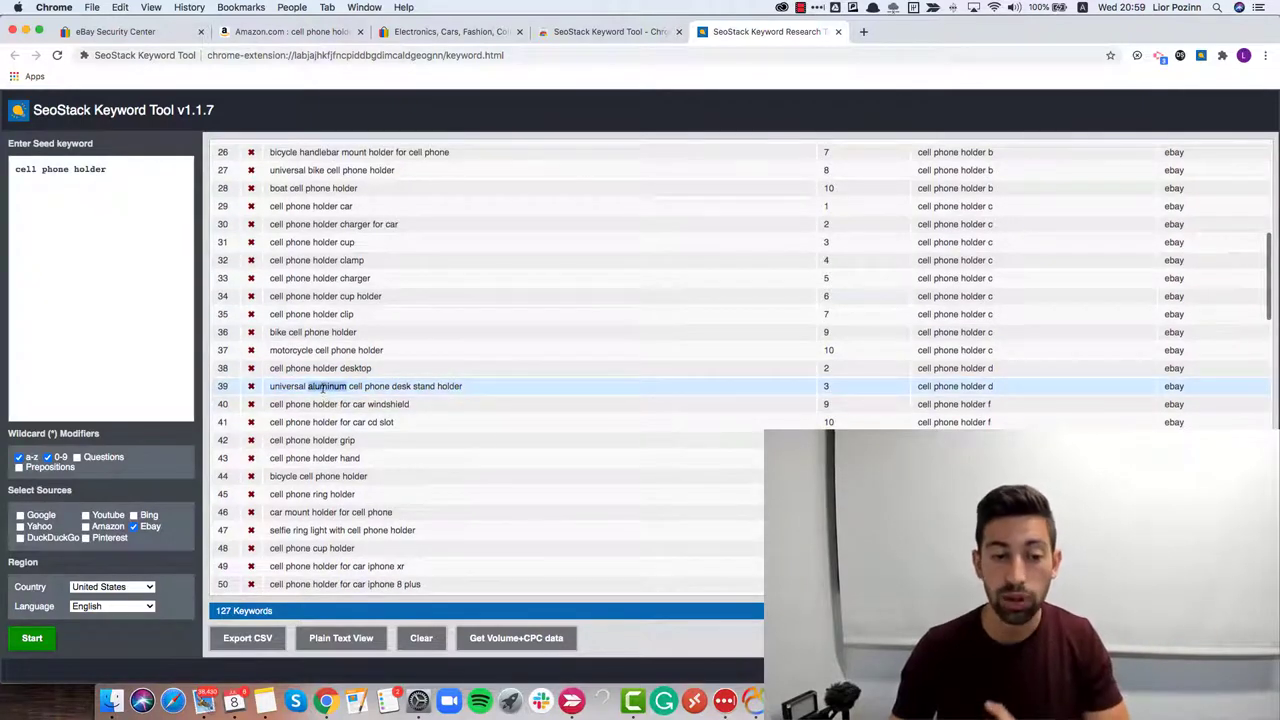
scroll(322, 388, "down", 5)
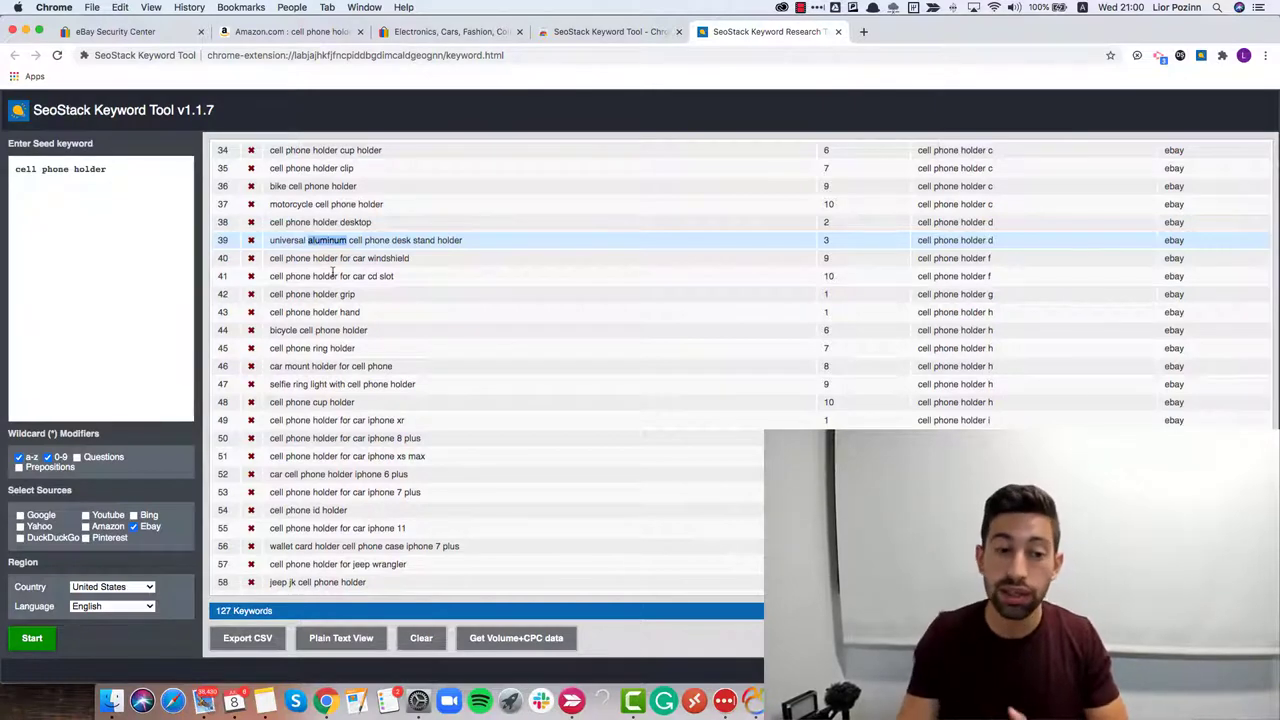
Replace the seed keyword with "cell phone holder for car" copied from the first result and generate keywords for it.
scroll(360, 400, "up", 10)
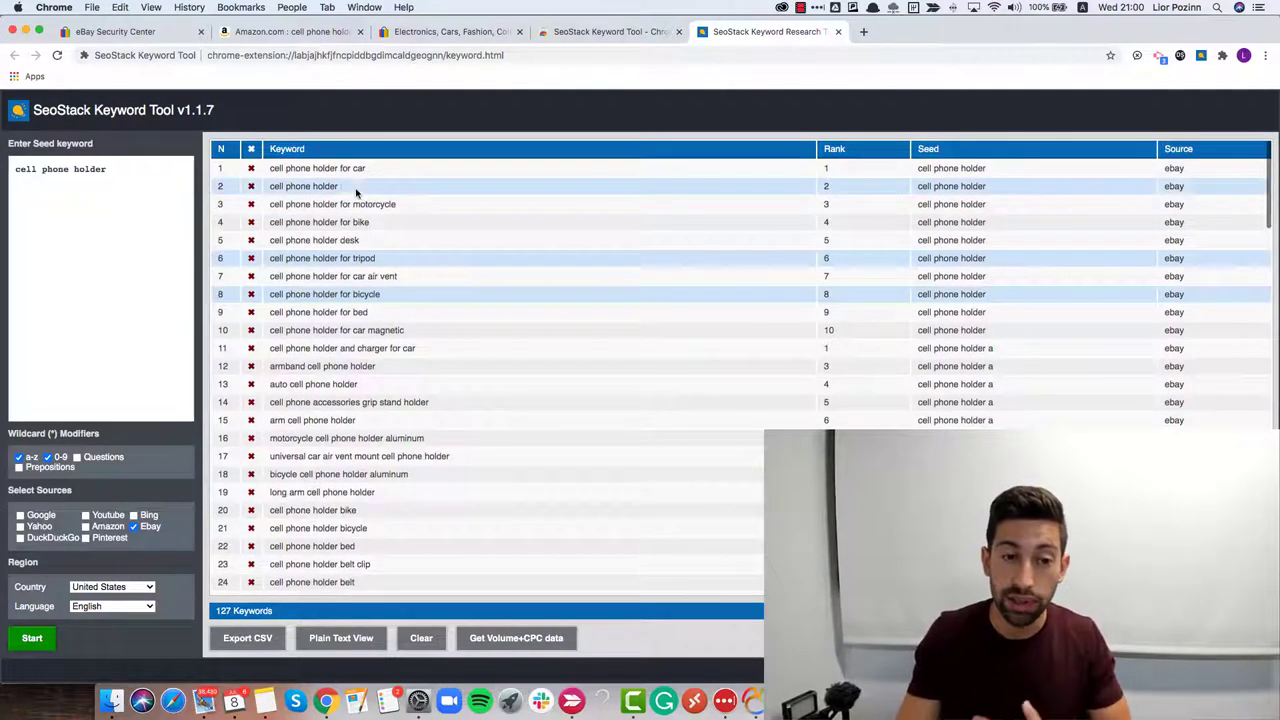
left_click_drag(382, 172, 137, 210)
key("ctrl+c")
left_click(137, 210)
key("ctrl+a")
key("ctrl+v")
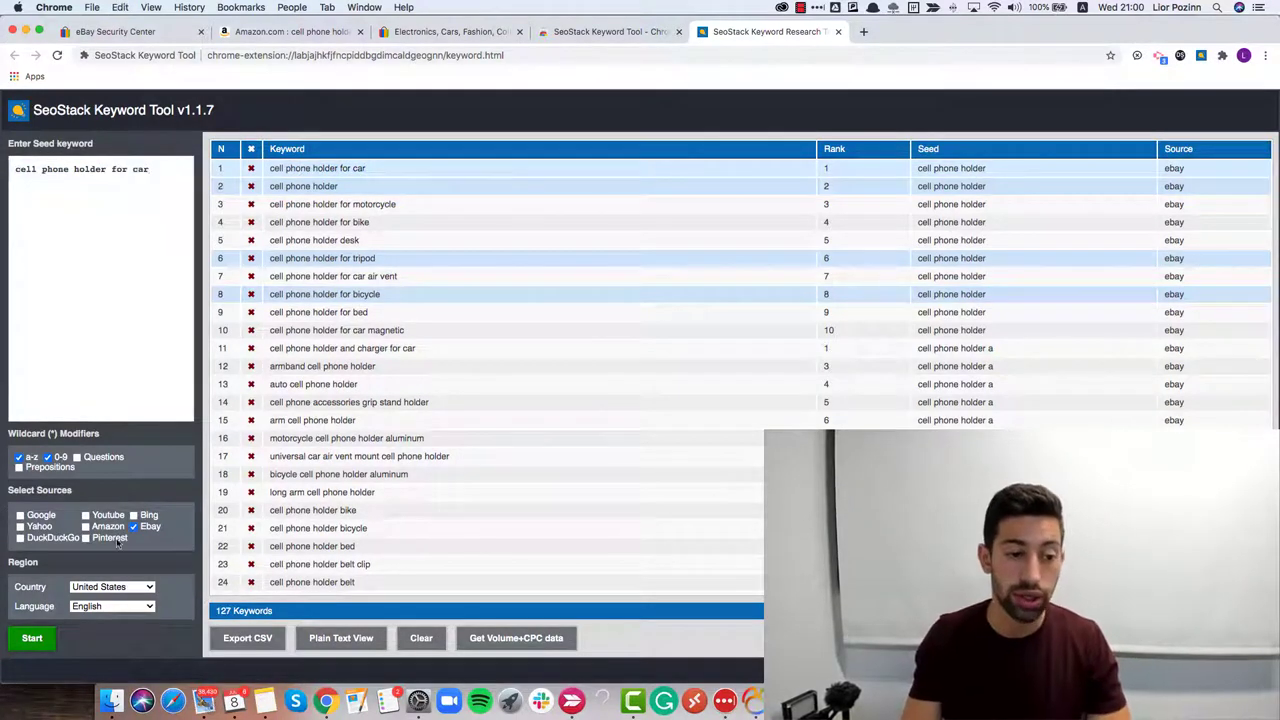
left_click(41, 648)
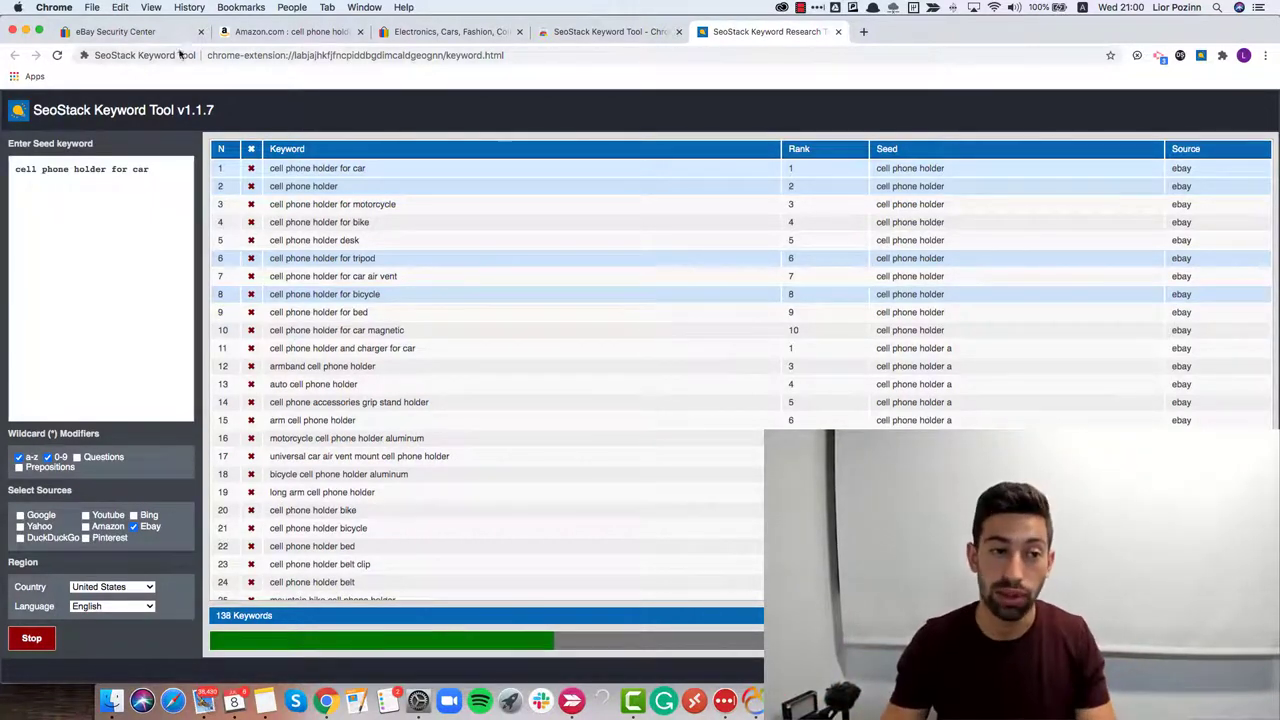
In the eBay search box, extend the phrase to "cell phone holder for car dash" and highlight the suggestion ending in "dashboard".
key("super+1")
type("for car")
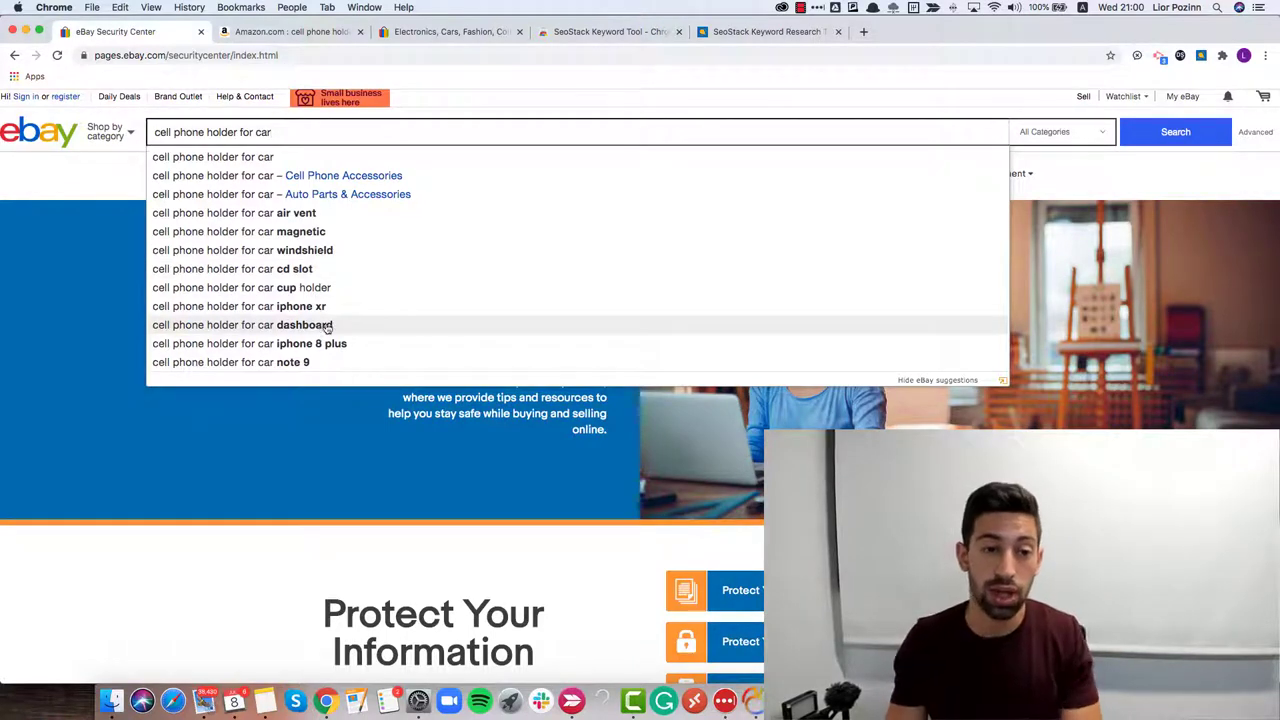
type("dash")
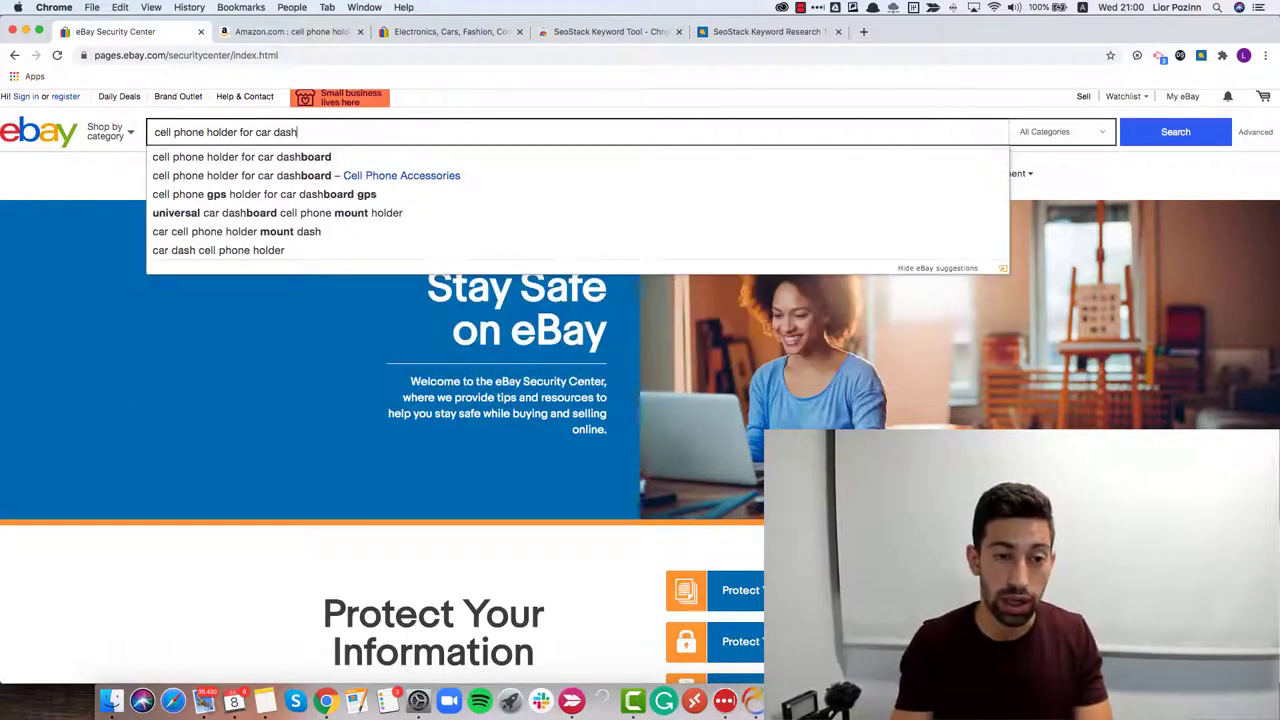
key("Down")
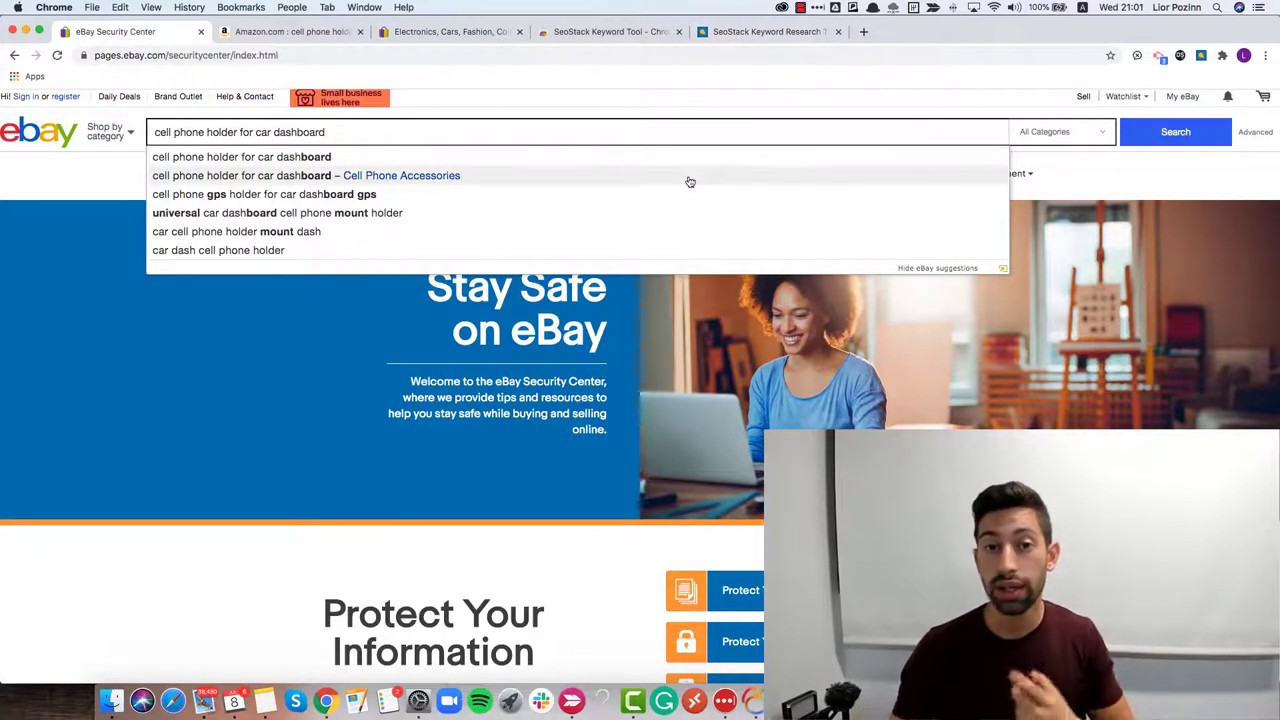
Search Google for "title builder" in a new tab and open the title-builder.com website.
key("ctrl+t")
type("title")
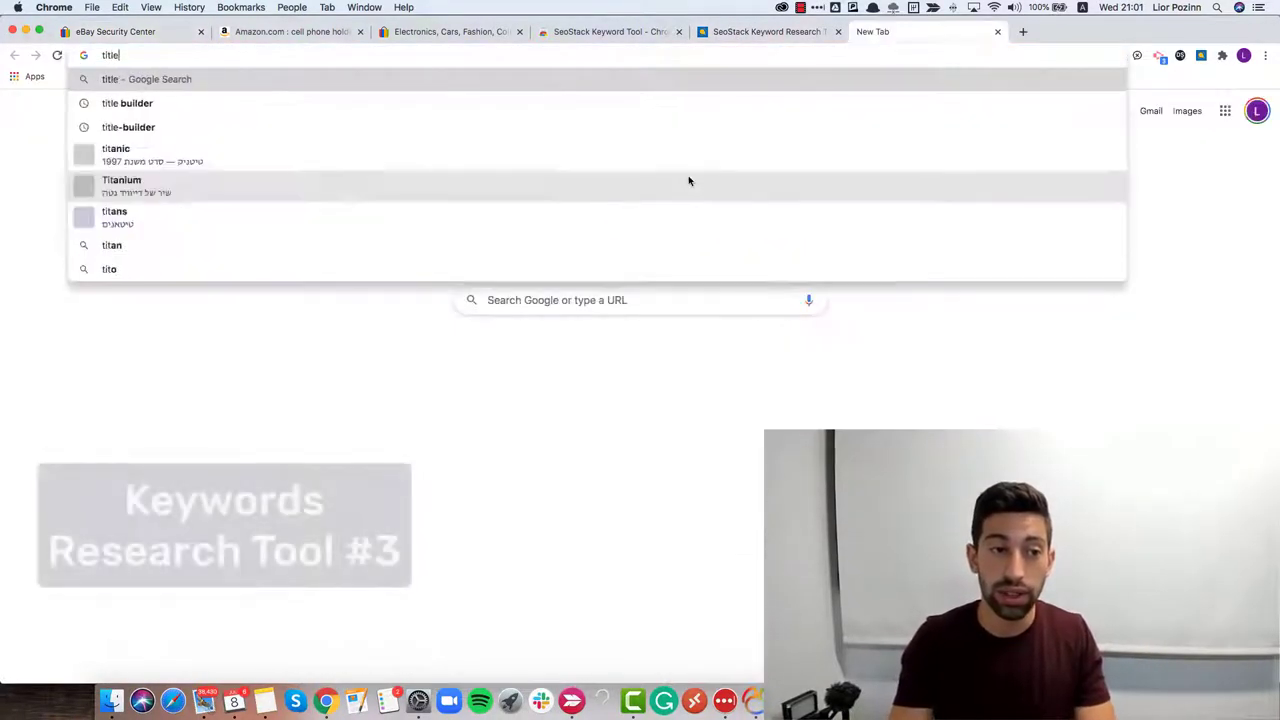
key("Down")
key("Return")
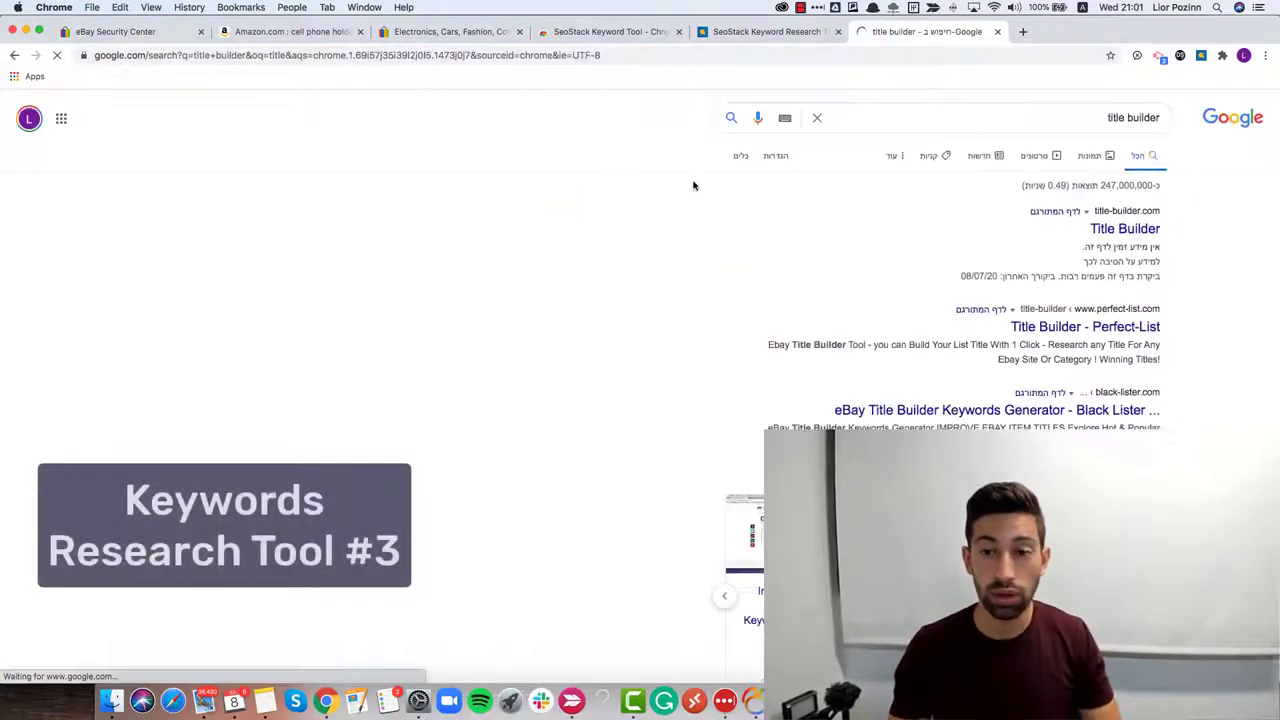
left_click(1118, 231)
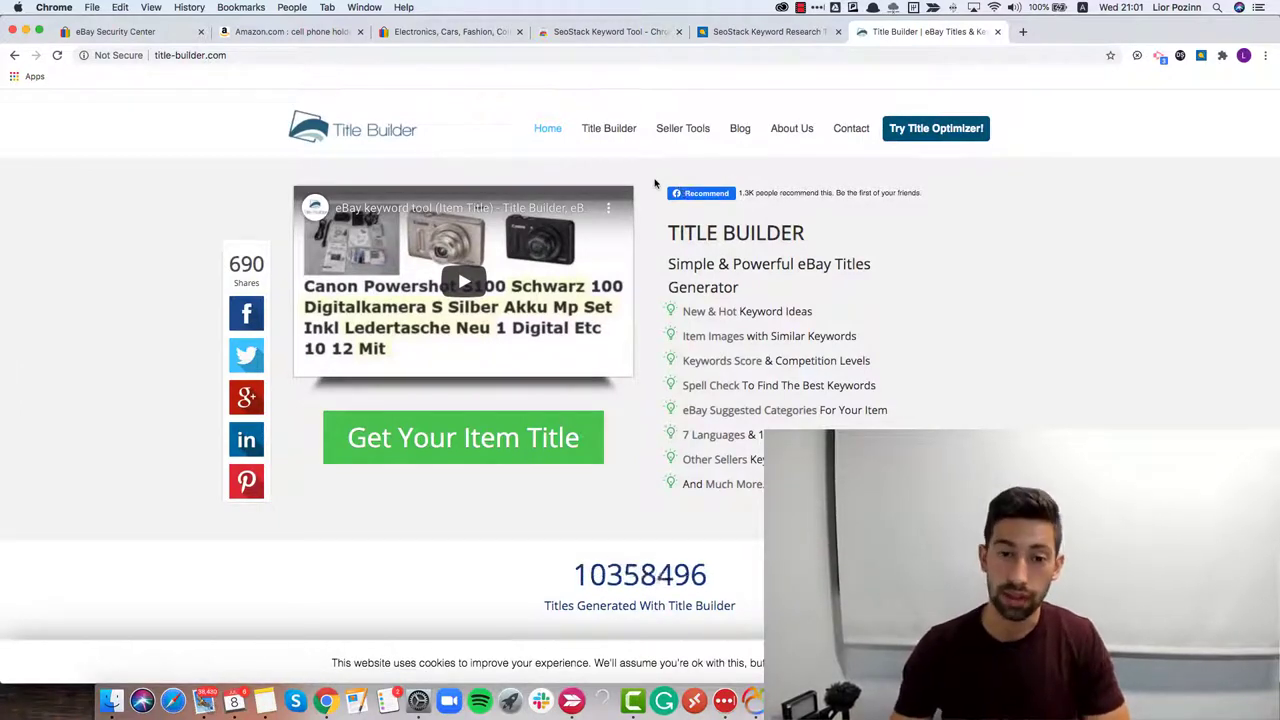
Open the Title Builder tool and search it for "cell phone holder for car" in the United States.
left_click(594, 129)
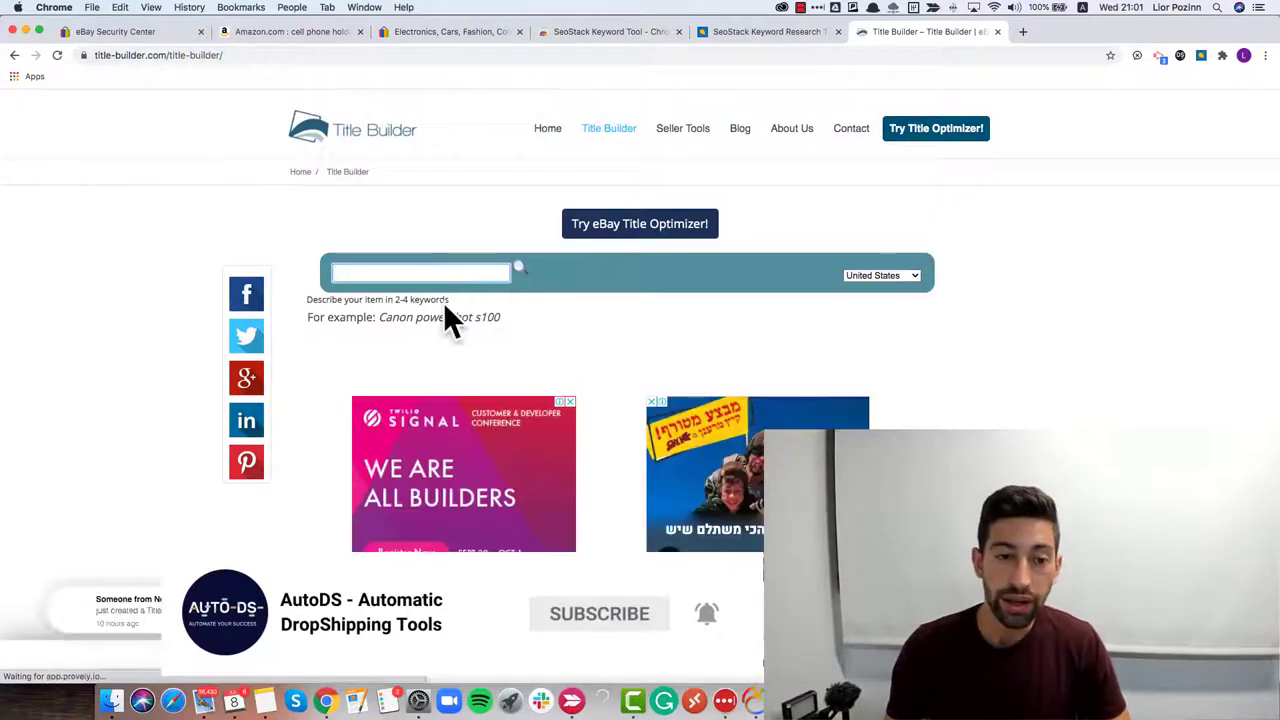
key("super+v")
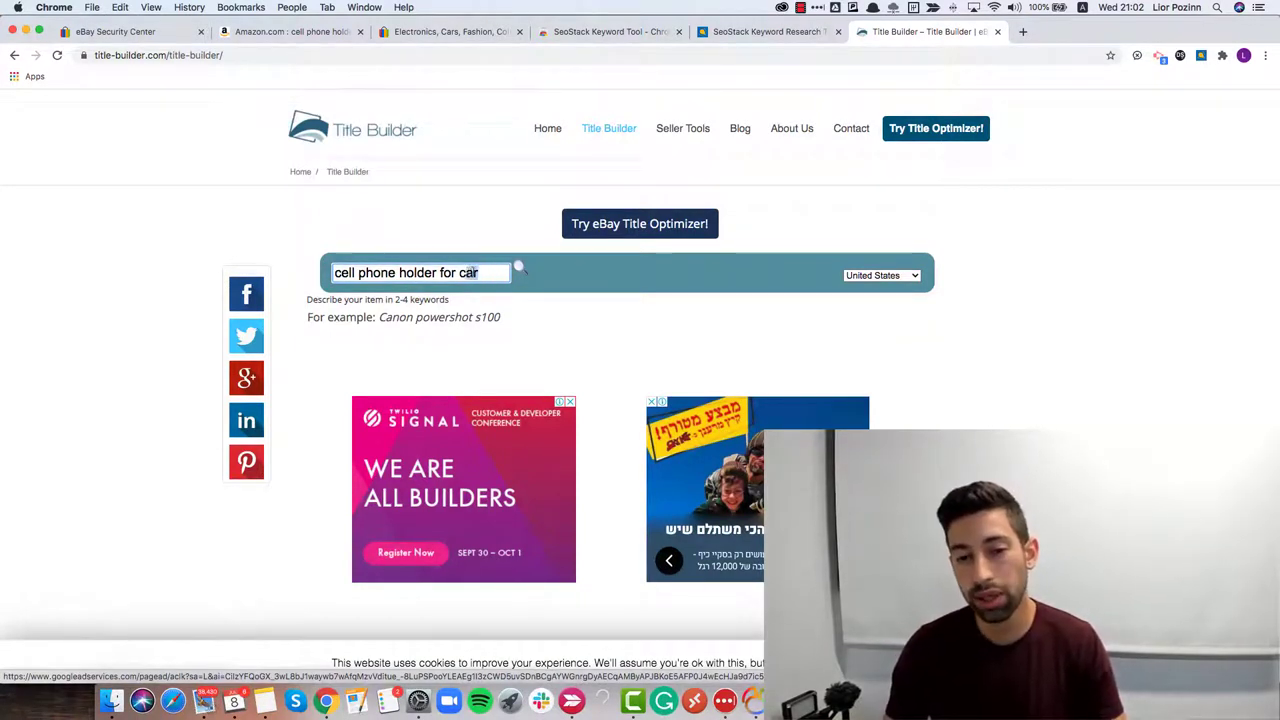
left_click(578, 281)
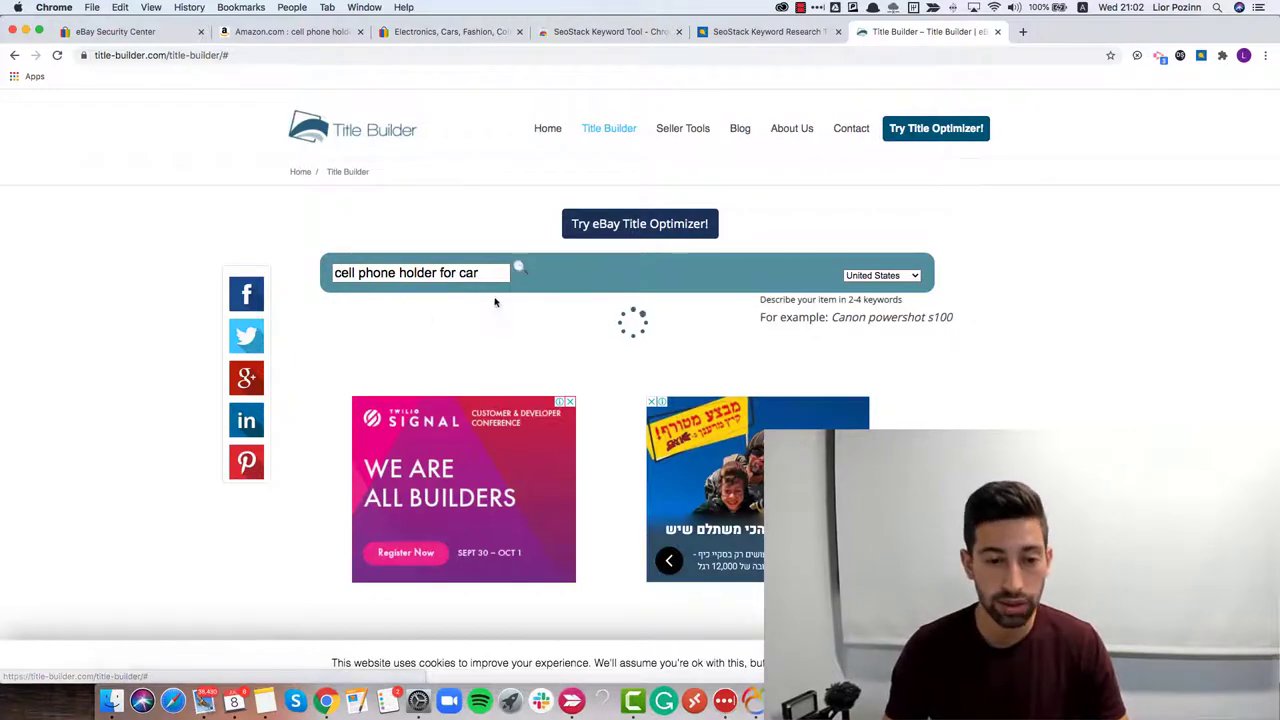
Examine the suggested category, generated title, and the Popular, Searched and Extra keywords for the phrase.
scroll(489, 303, "down", 5)
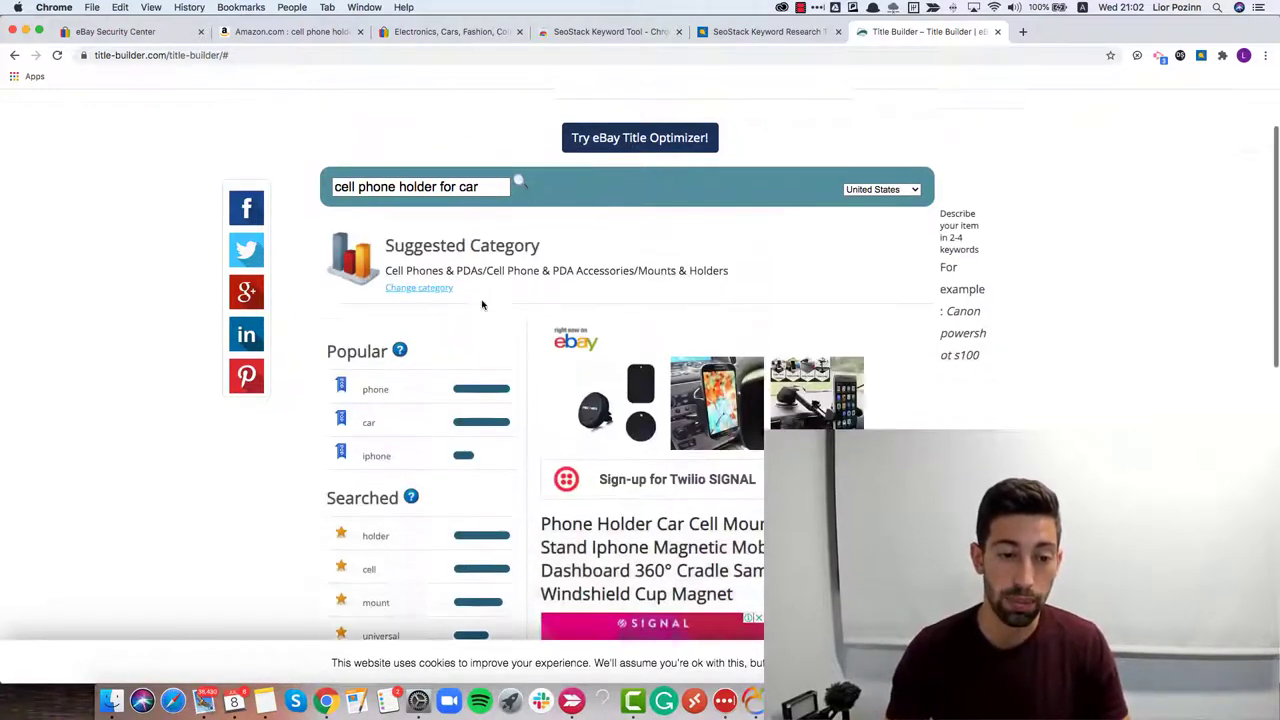
scroll(481, 304, "up", 5)
left_click_drag(480, 273, 330, 276)
key("super+c")
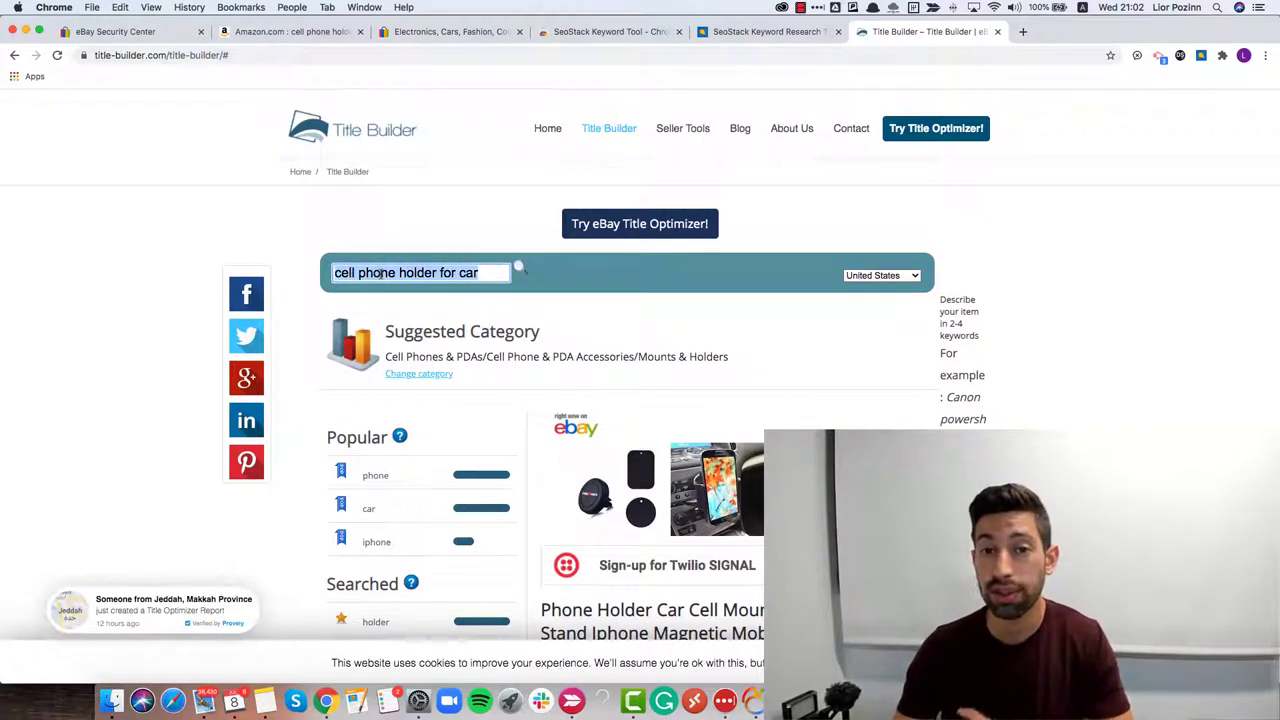
left_click(380, 274)
scroll(386, 280, "down", 5)
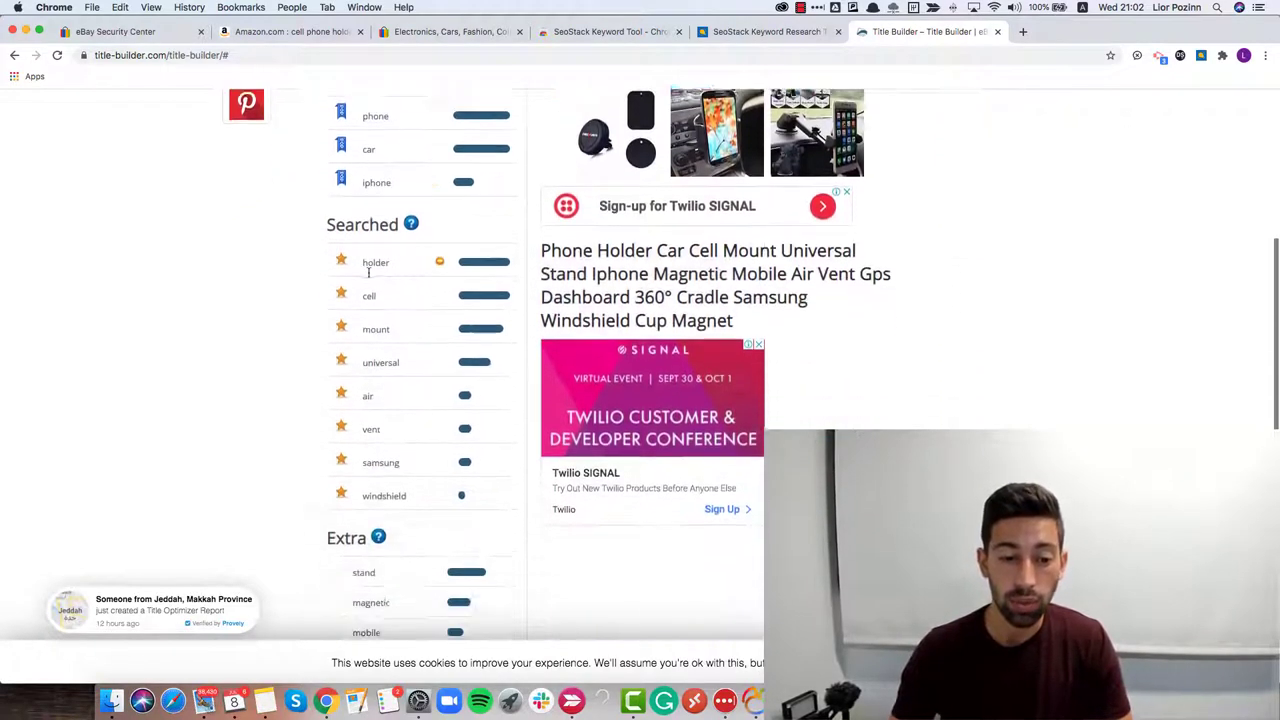
scroll(400, 380, "down", 5)
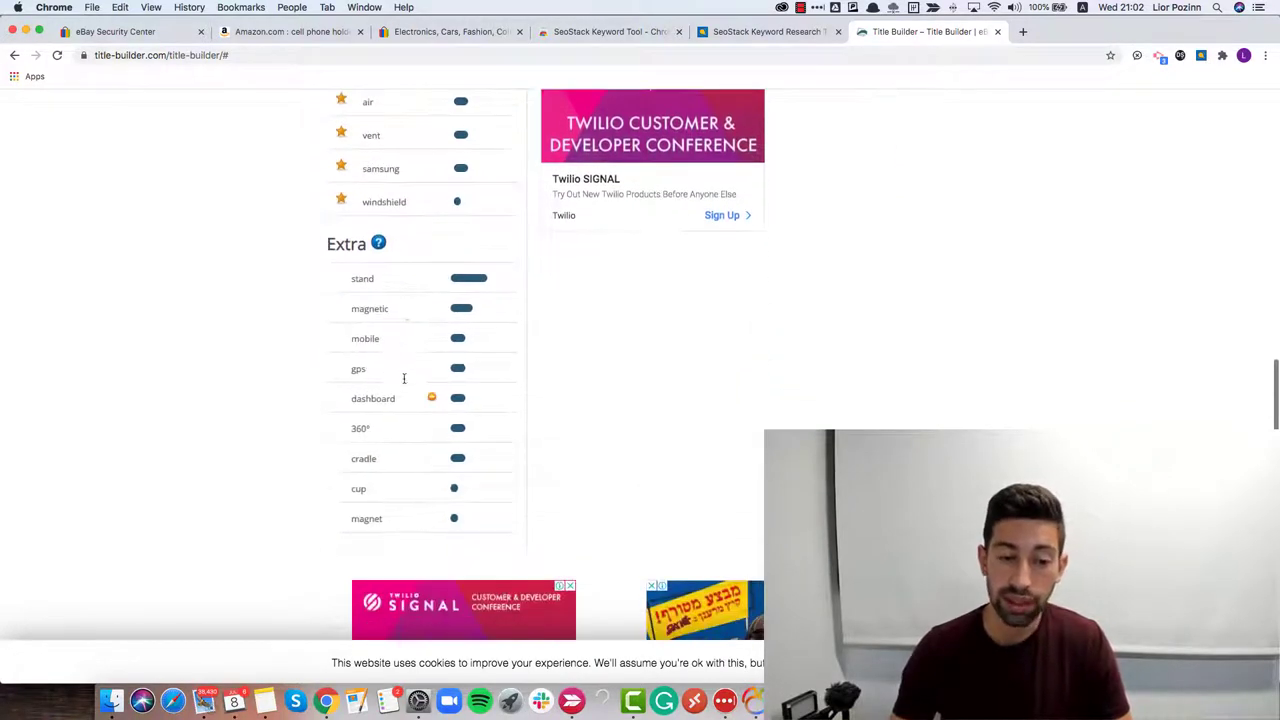
Review the Title Builder Searched and Extra keywords against the searched phrase and highlight the Extra keyword "dashboard".
scroll(389, 403, "down", 1)
scroll(386, 426, "up", 2)
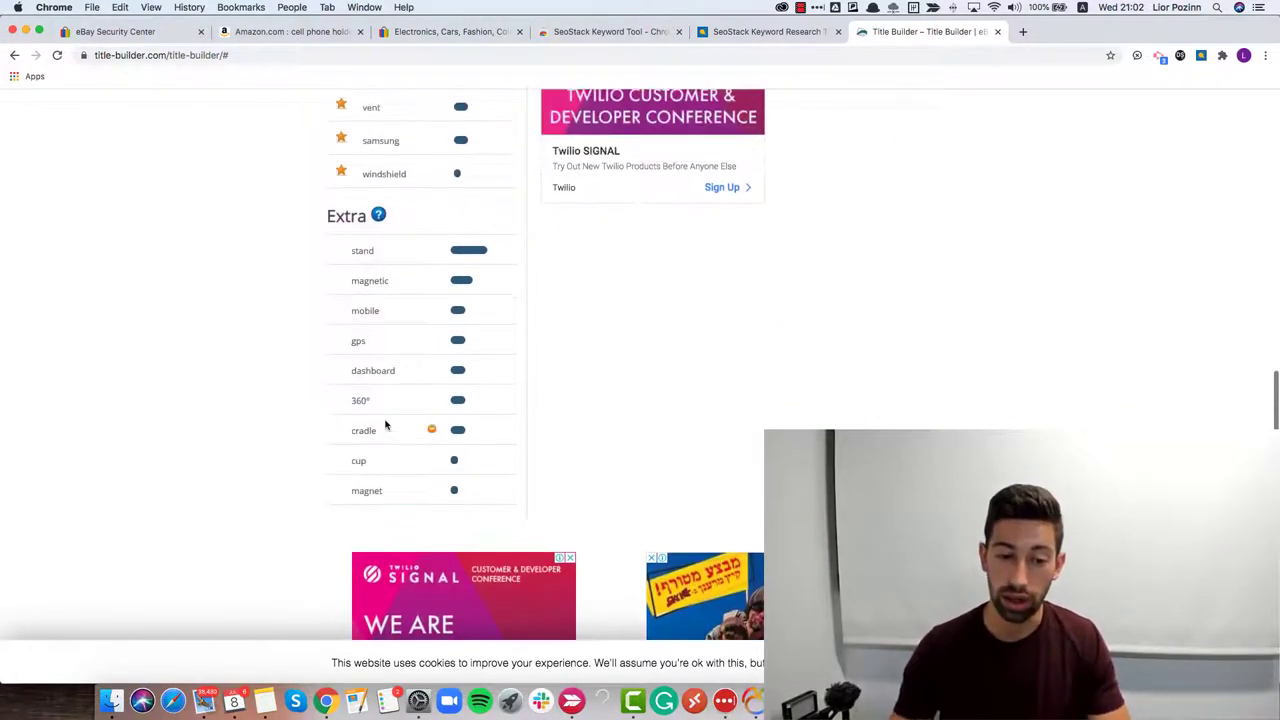
scroll(385, 425, "down", 1)
scroll(385, 424, "up", 2)
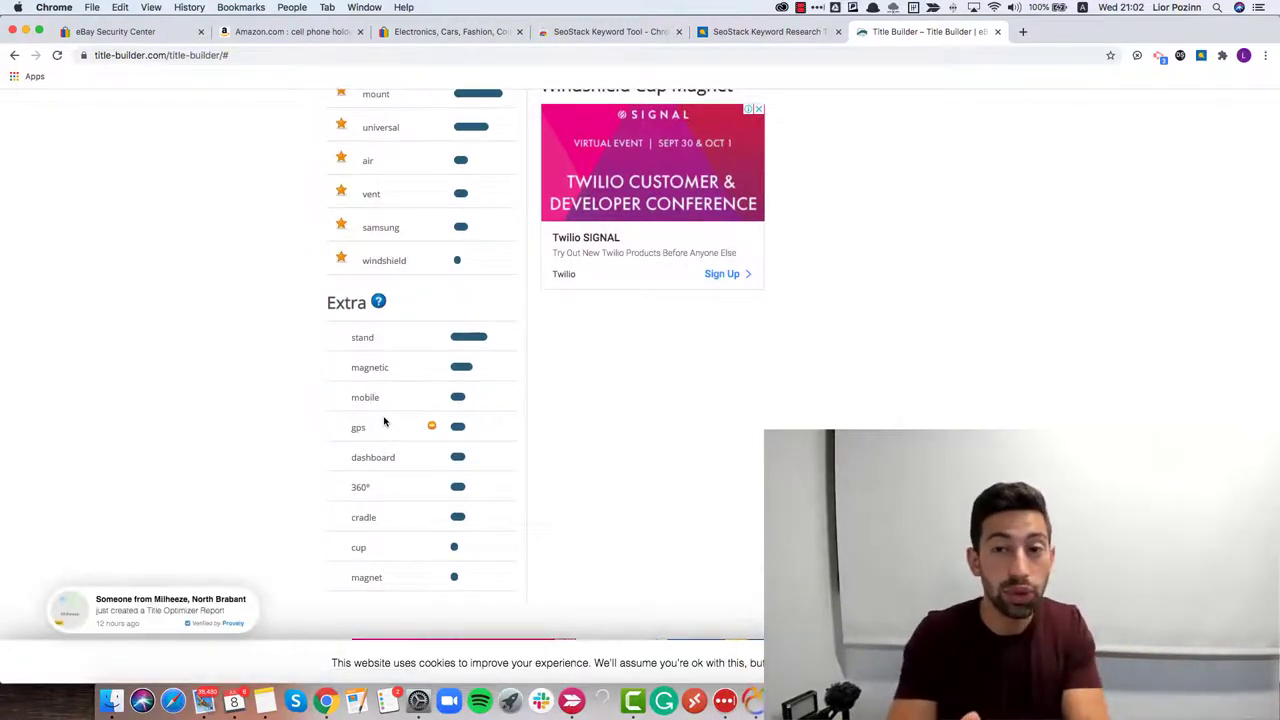
scroll(383, 420, "up", 15)
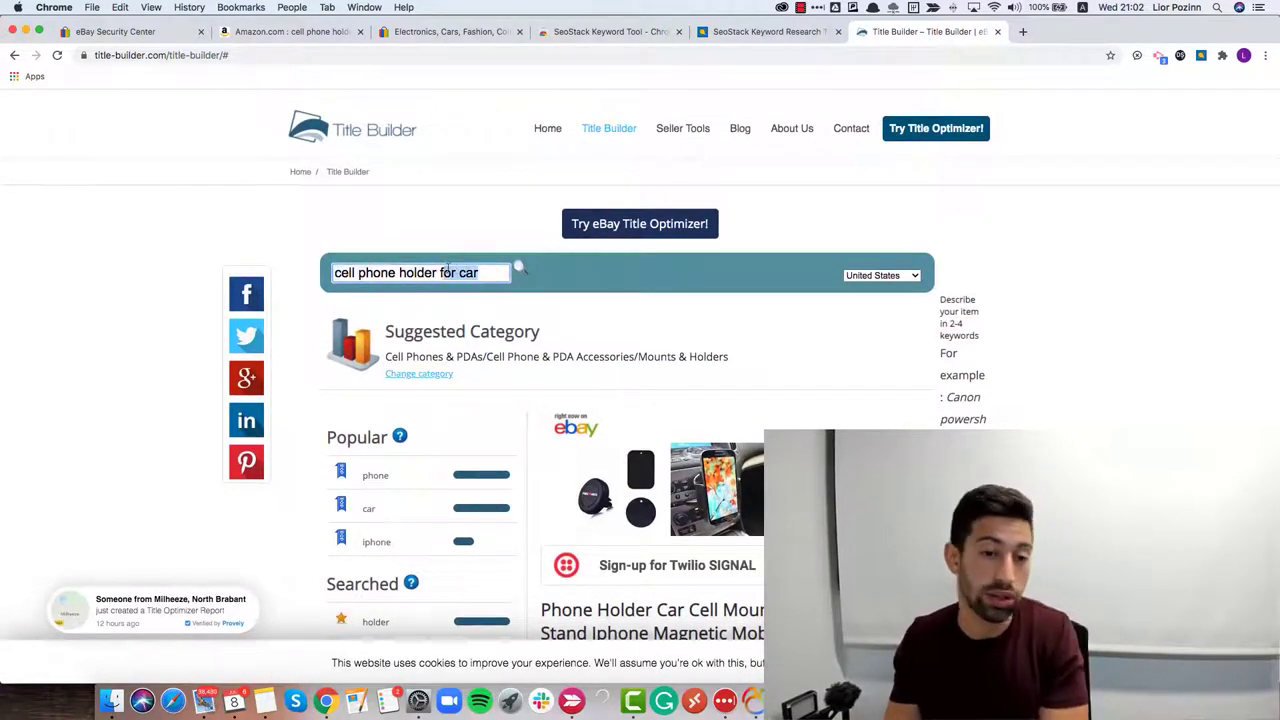
triple_click(440, 272)
scroll(443, 294, "down", 10)
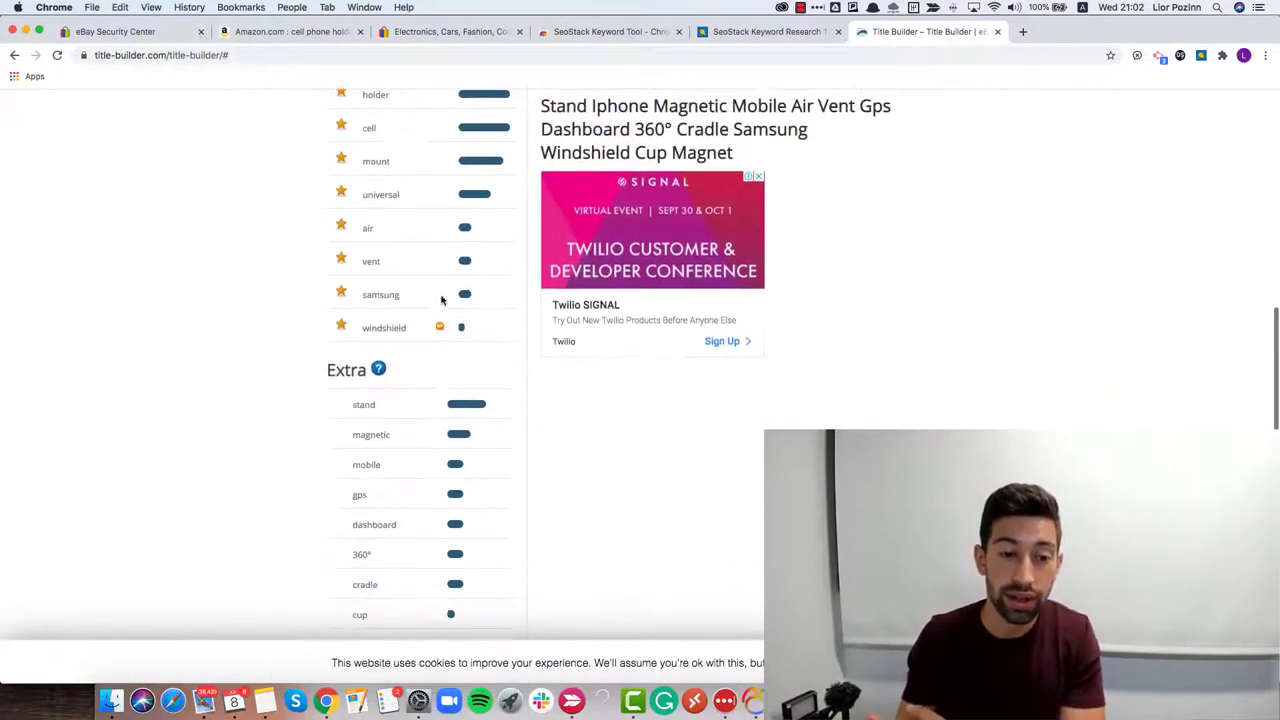
scroll(590, 456, "down", 1)
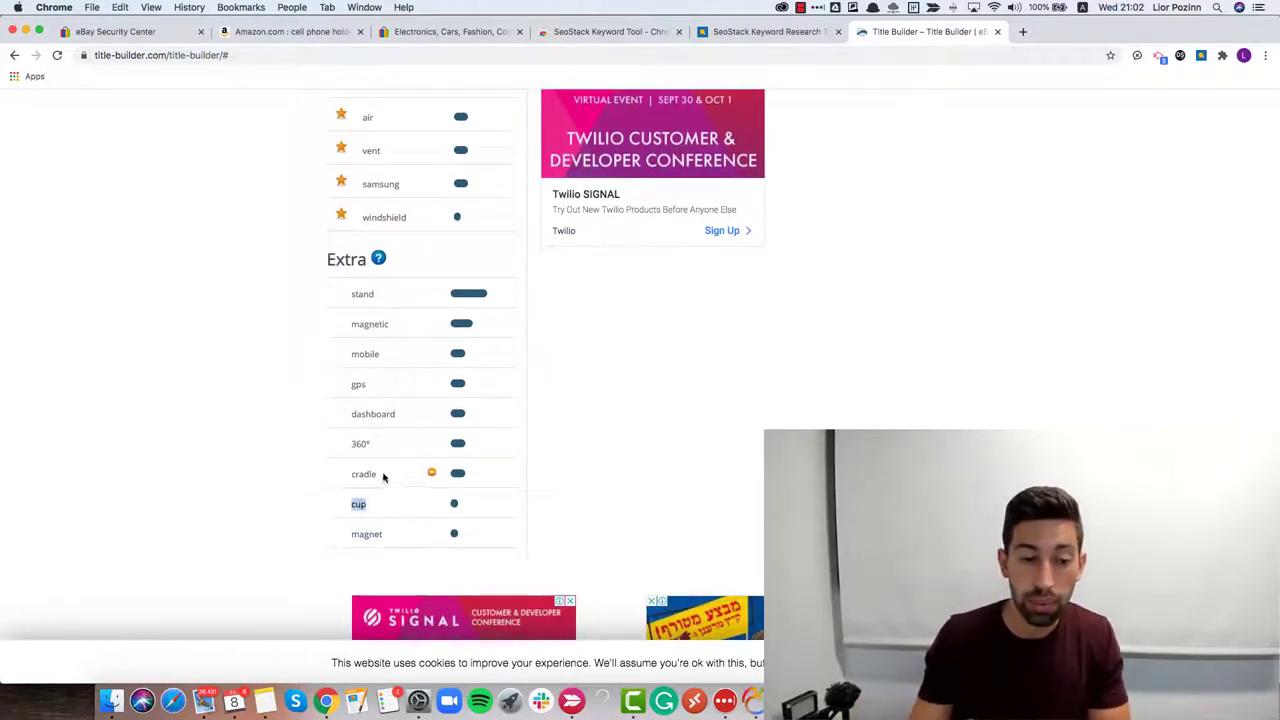
double_click(385, 417)
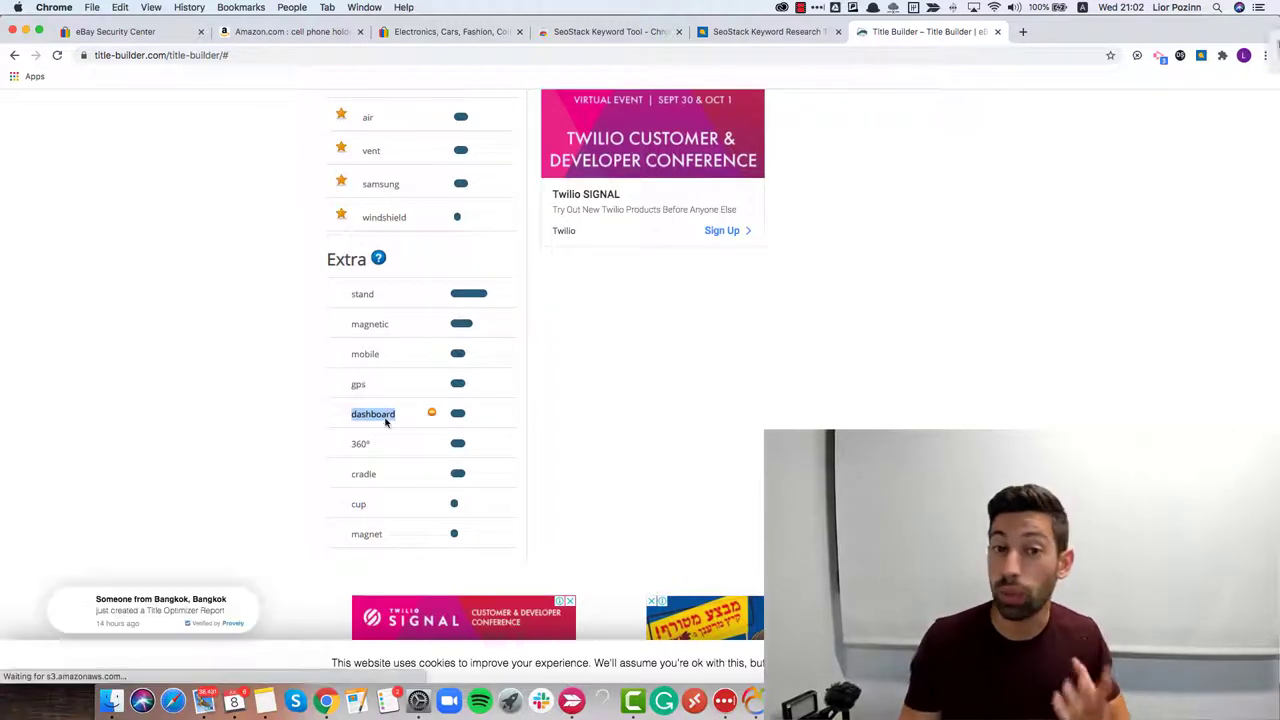
left_click_drag(1186, 49, 1262, 60)
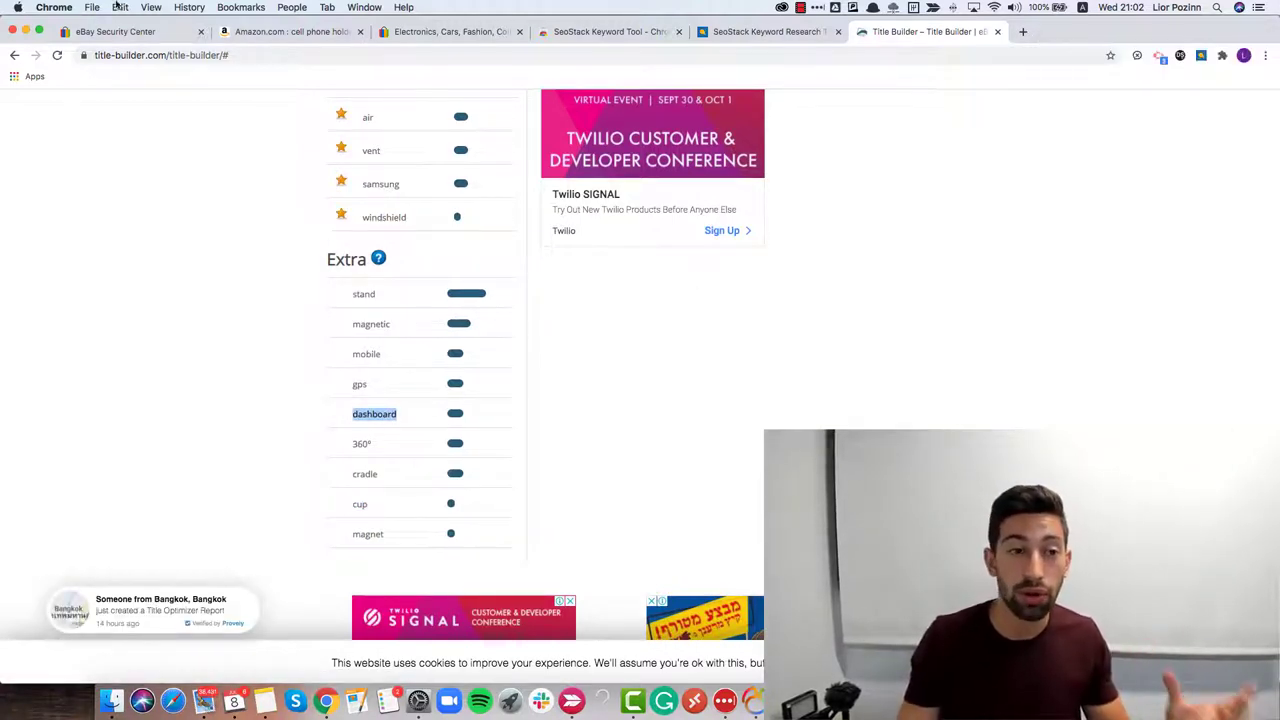
Check the eBay search suggestions for "cell phone holder for car dashboard" and return to the Title Builder results.
left_click(112, 32)
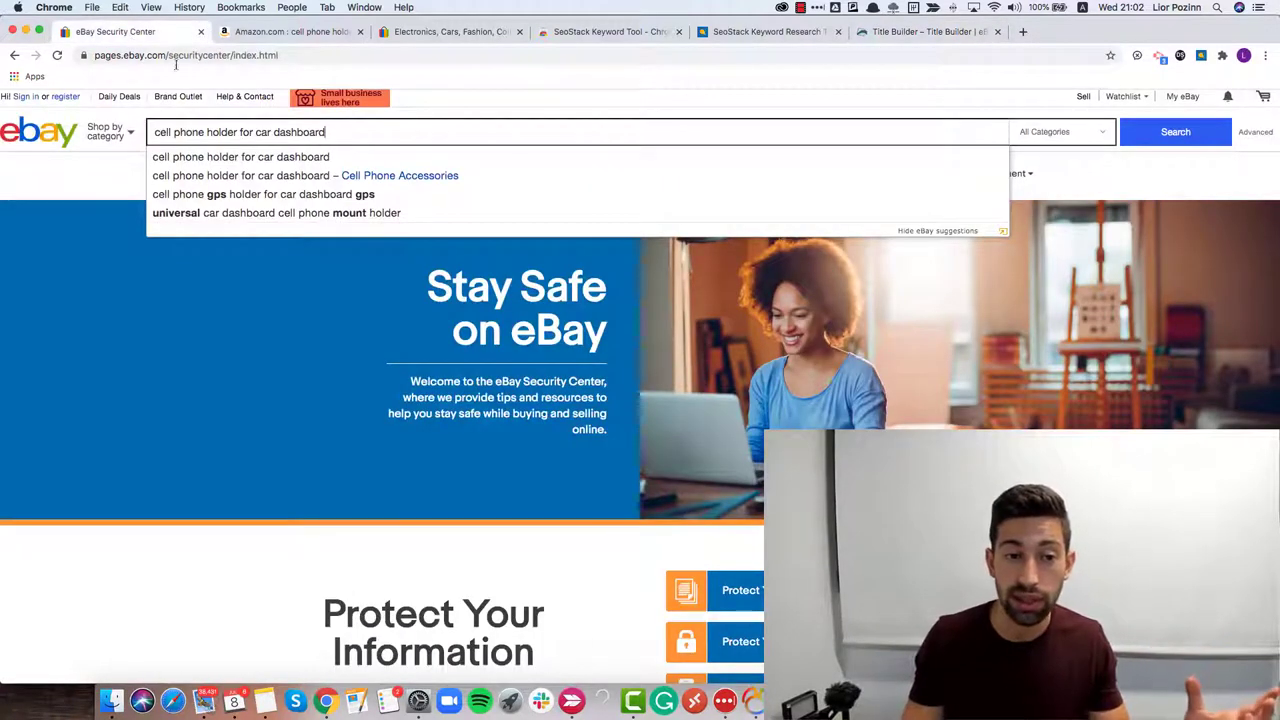
left_click(918, 32)
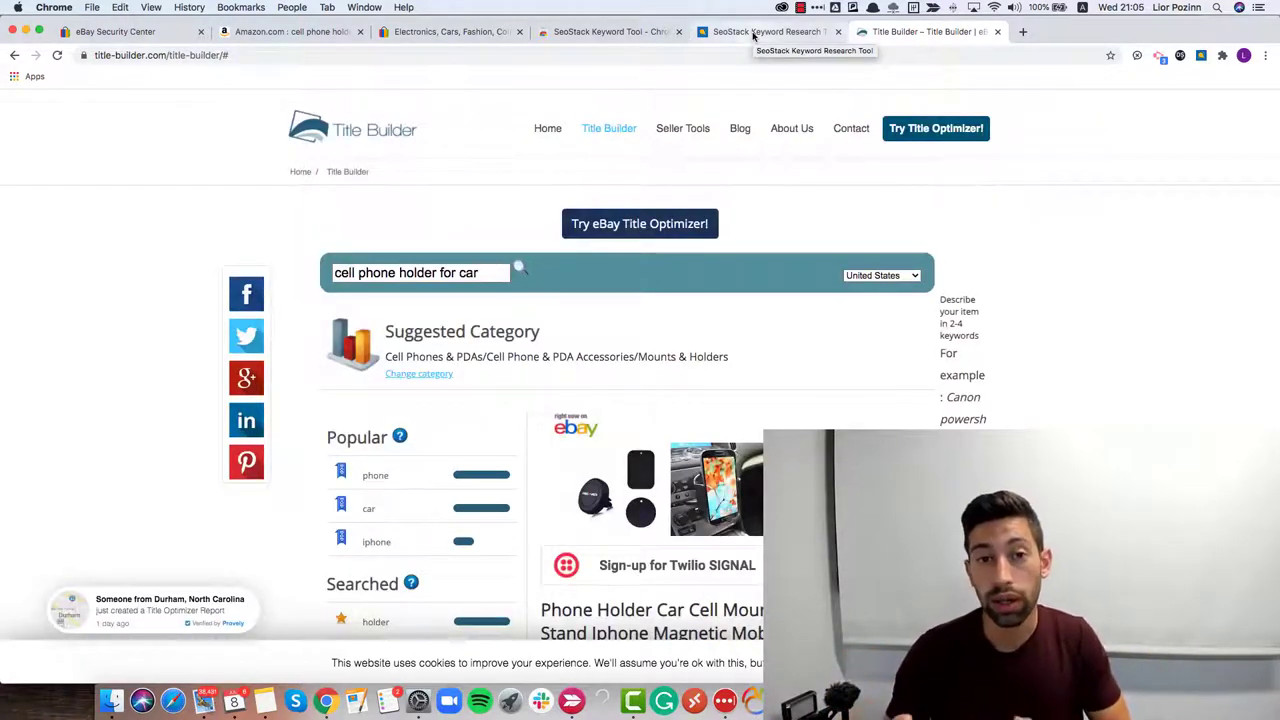
In the SeoStack Keyword Tool, add Google, Yahoo and Amazon to the selected keyword sources.
left_click(753, 33)
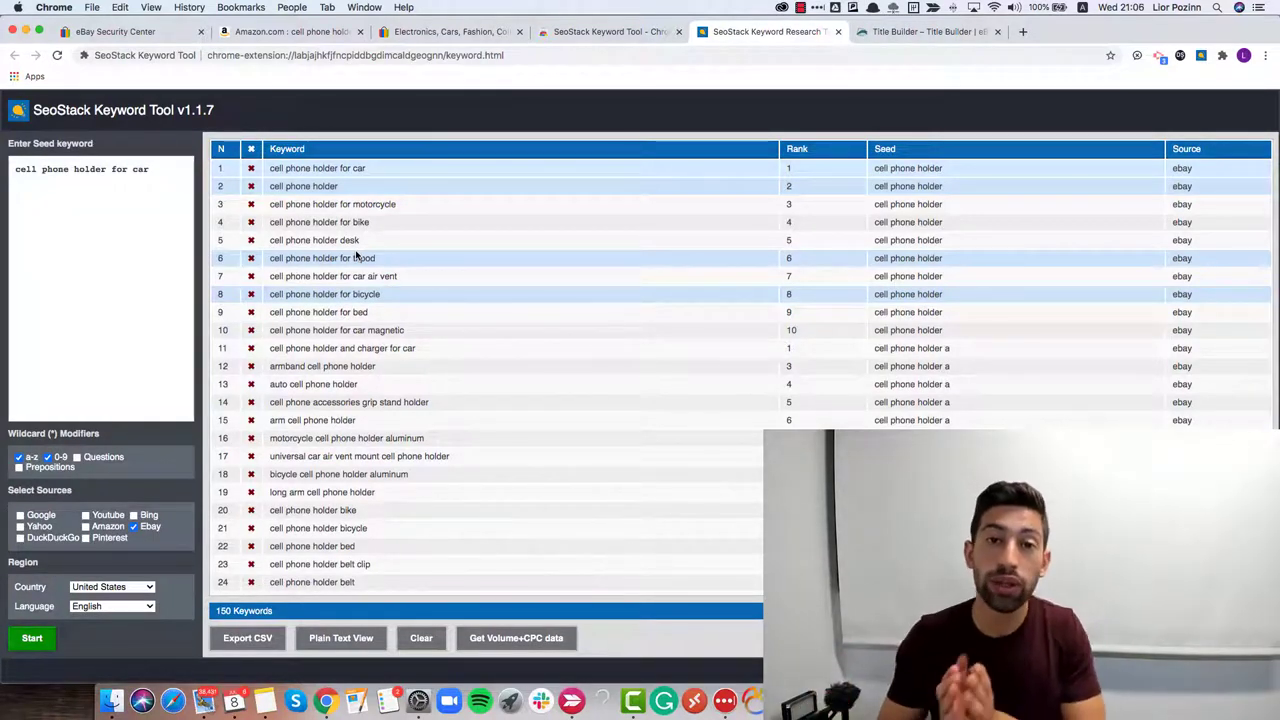
left_click(20, 515)
left_click(20, 526)
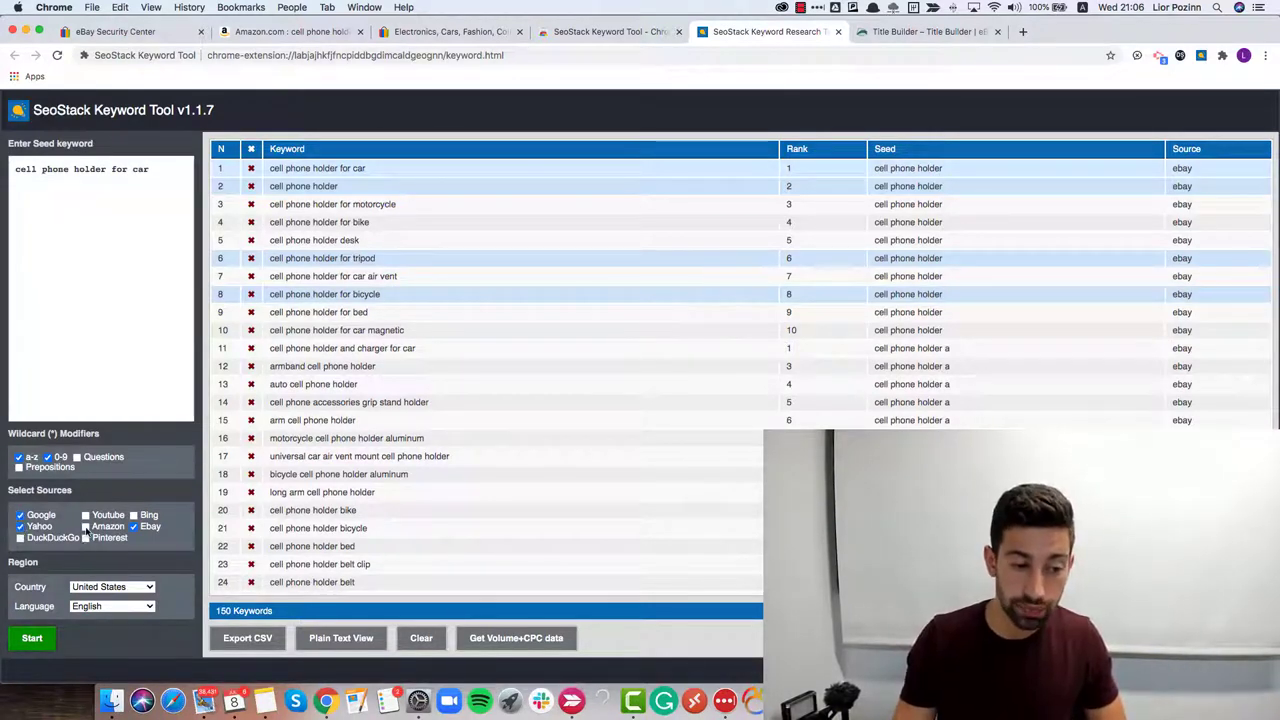
left_click(86, 526)
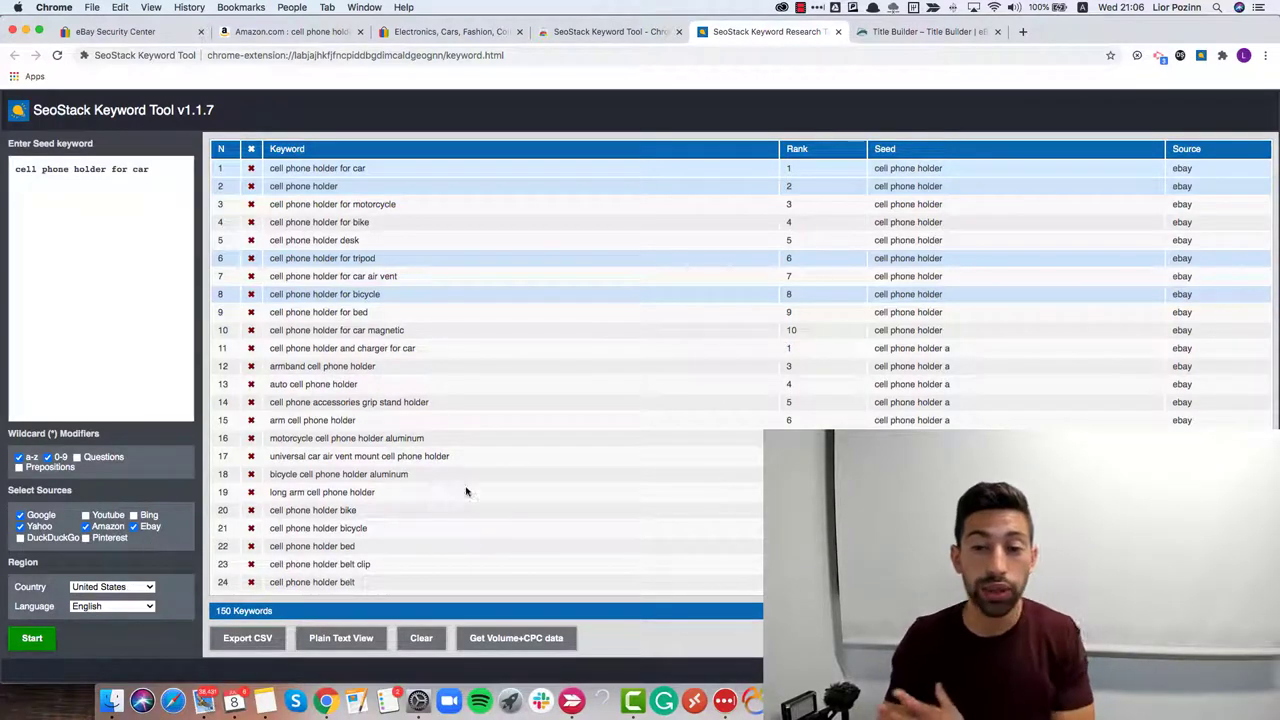
Look over the SeoStack keyword list and highlight the word "bike" in "cell phone holder for bike".
scroll(740, 330, "down", 1)
scroll(740, 330, "up", 2)
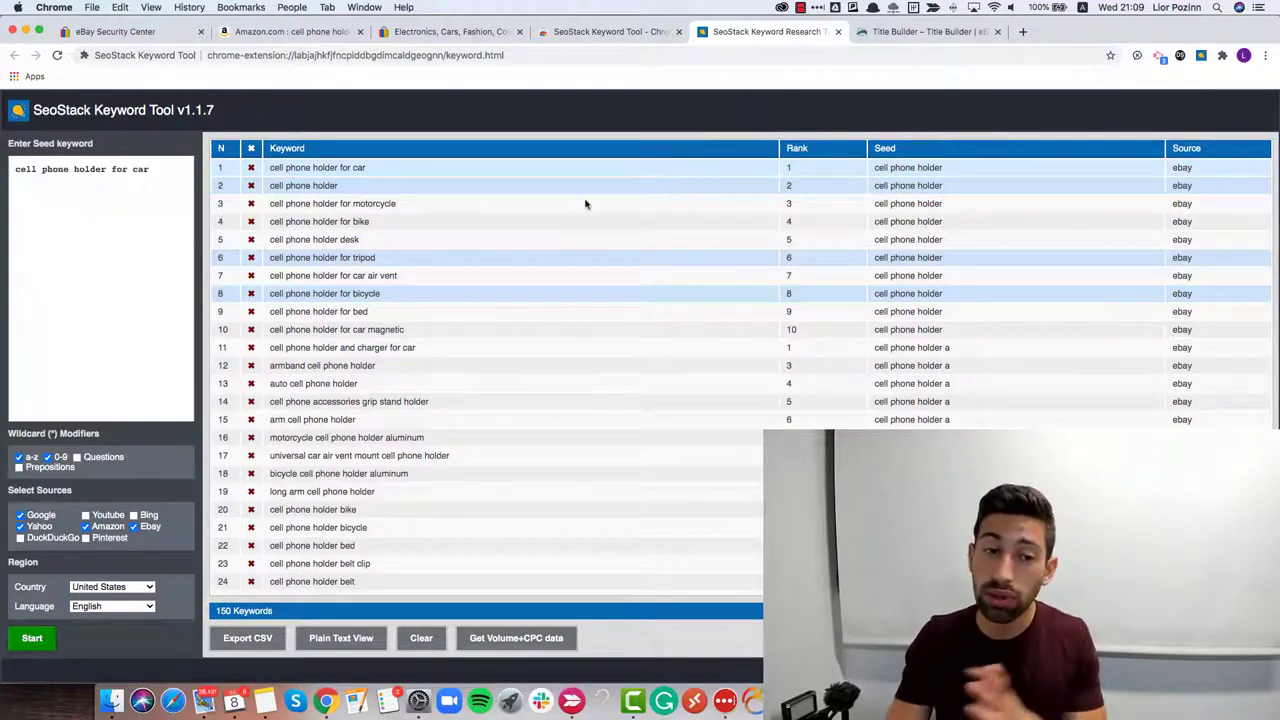
double_click(358, 222)
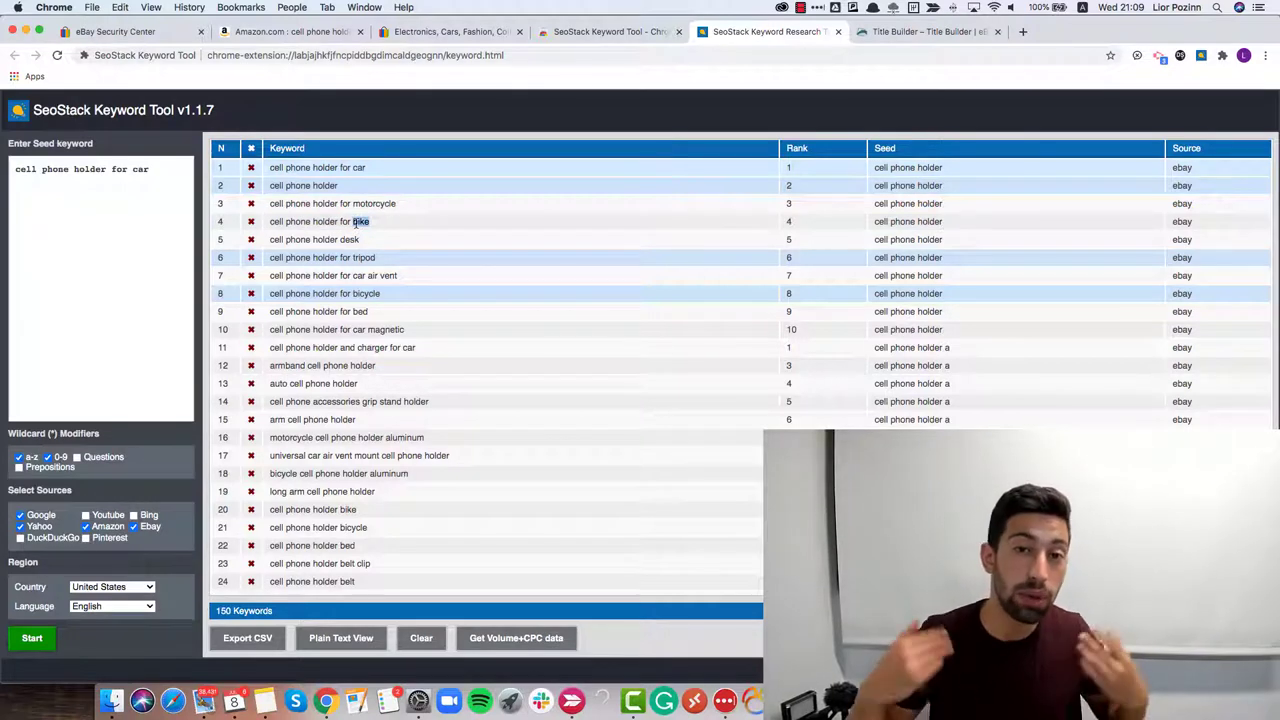